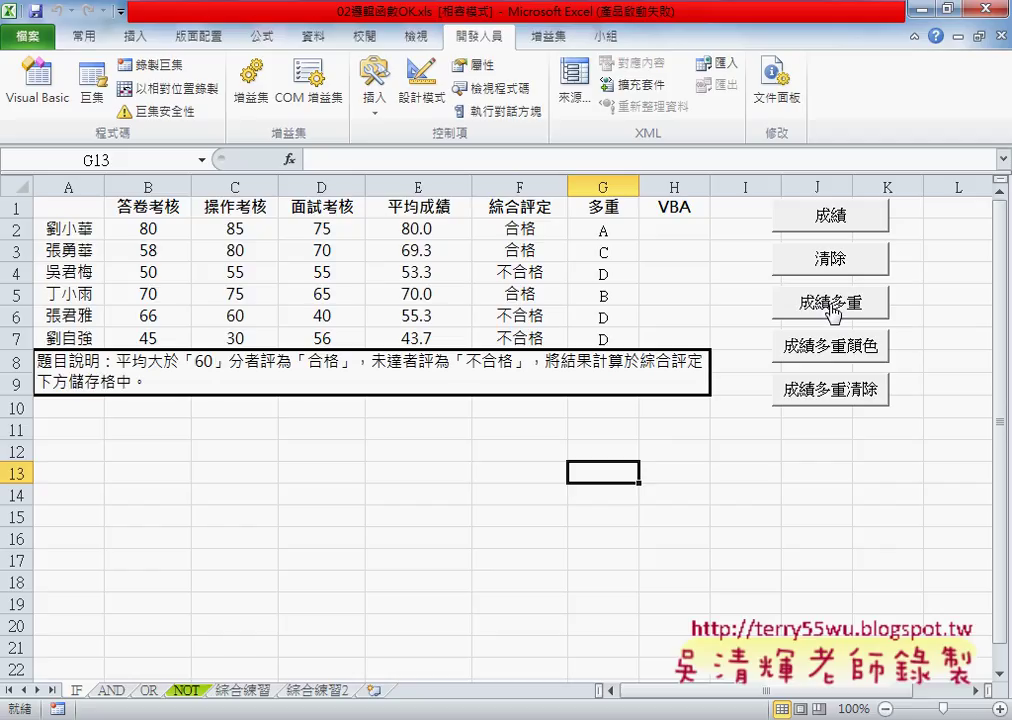
Run 成績多重 to fill H2:H7 with A–D grades, then empty them with 清除
left_click_drag(598, 228, 609, 333)
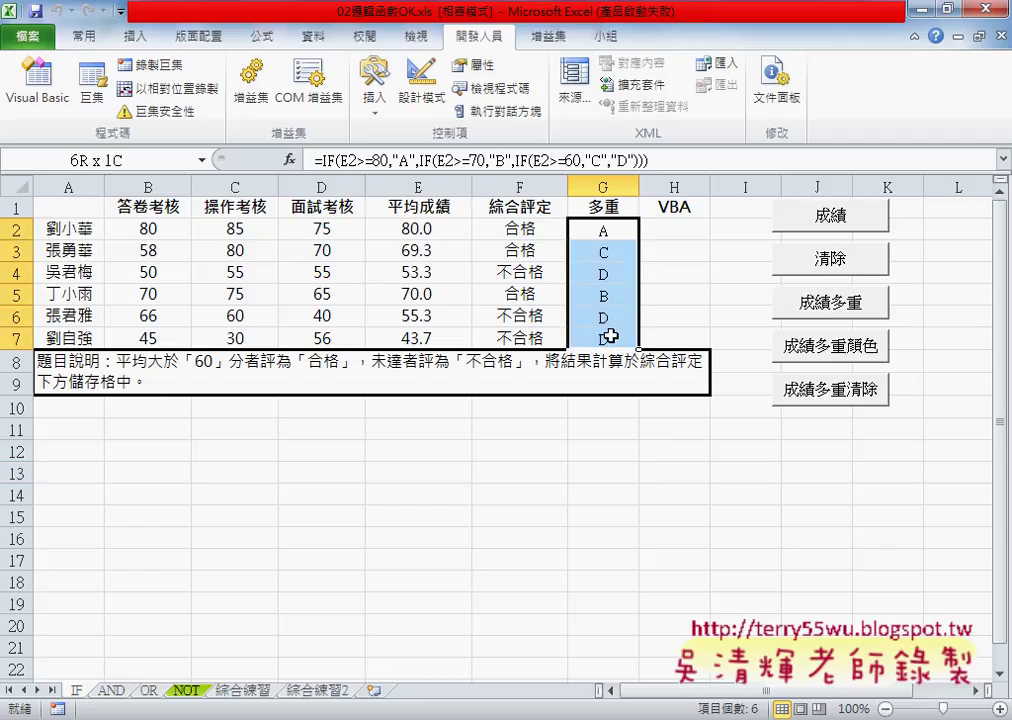
left_click(802, 300)
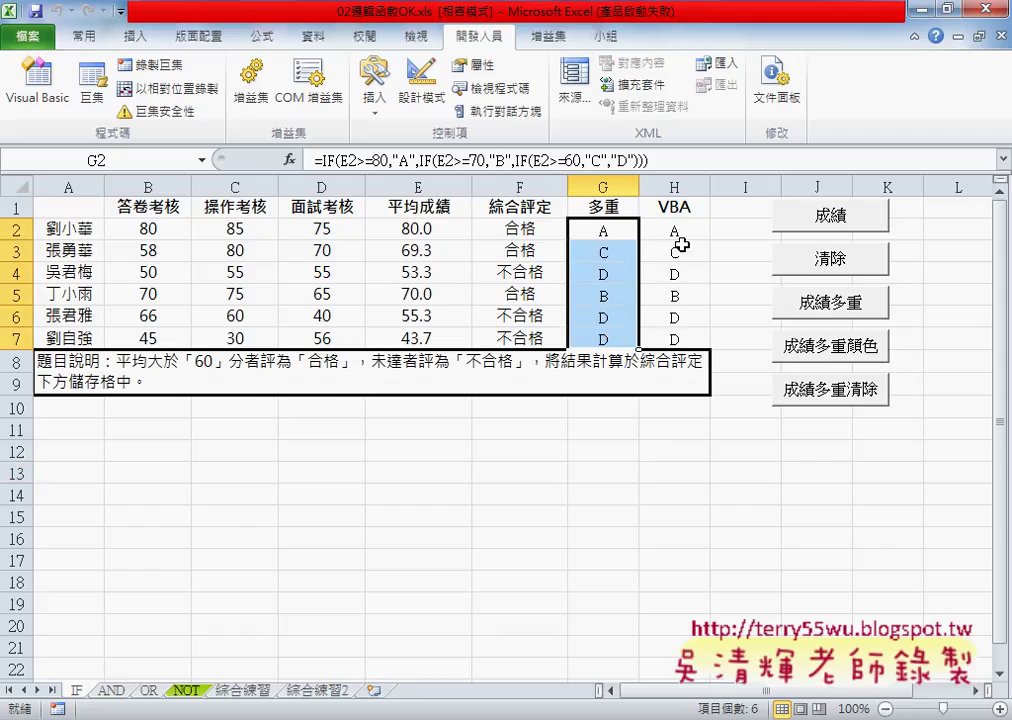
left_click_drag(672, 230, 681, 336)
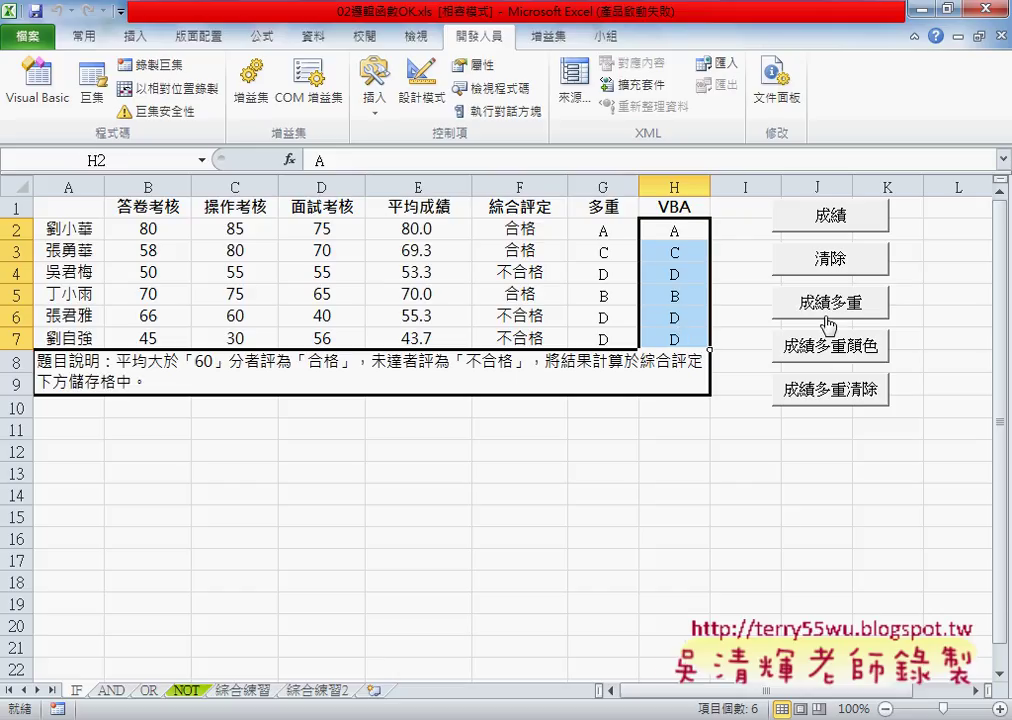
left_click(831, 257)
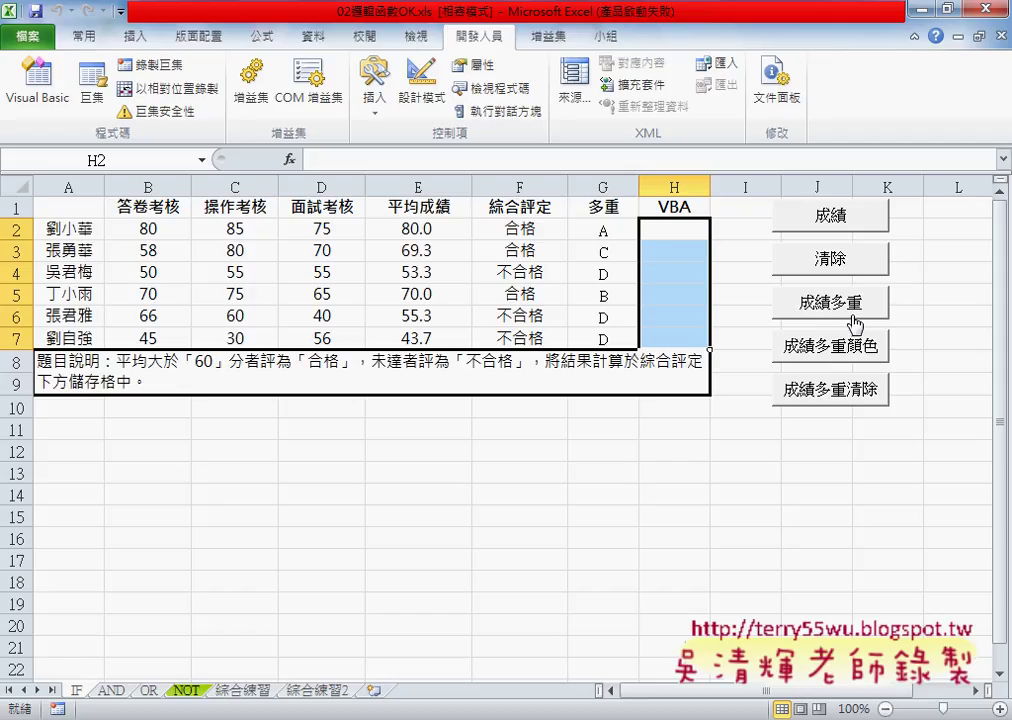
Inspect the pass/fail IF in F2 and nested grade IF in G2, then open the VBA editor
left_click(523, 228)
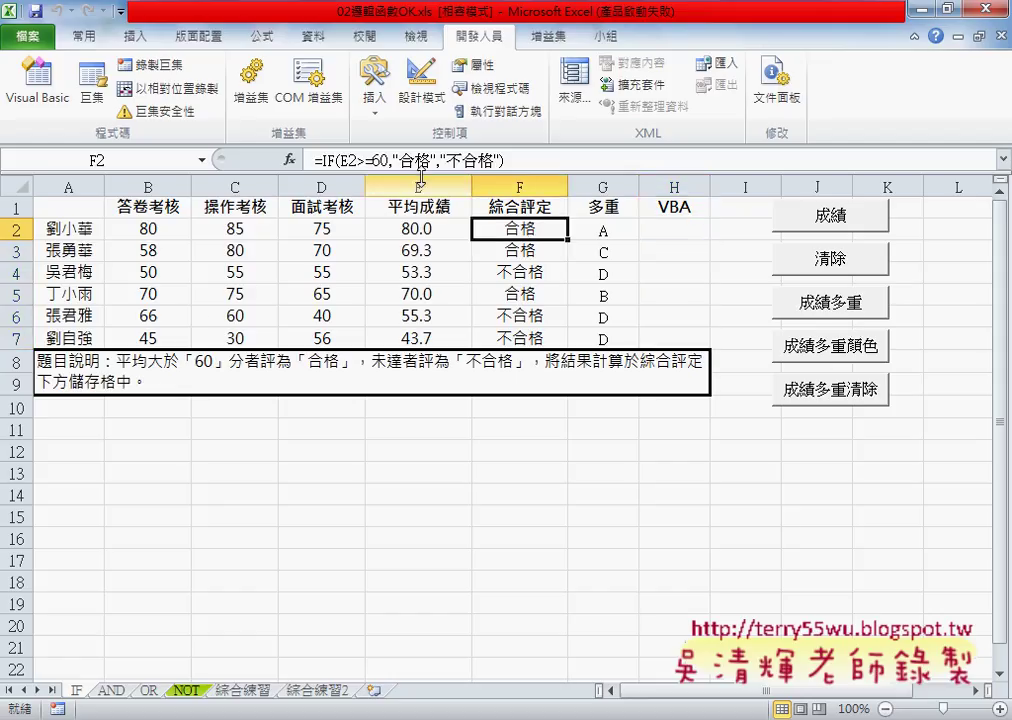
left_click(600, 230)
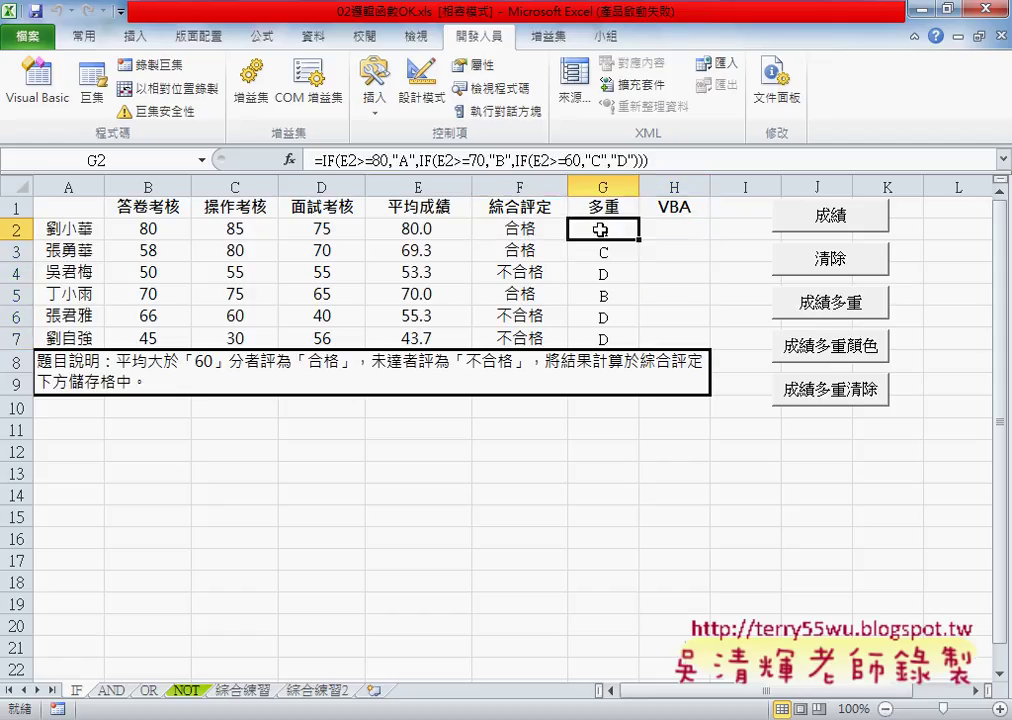
left_click(523, 229)
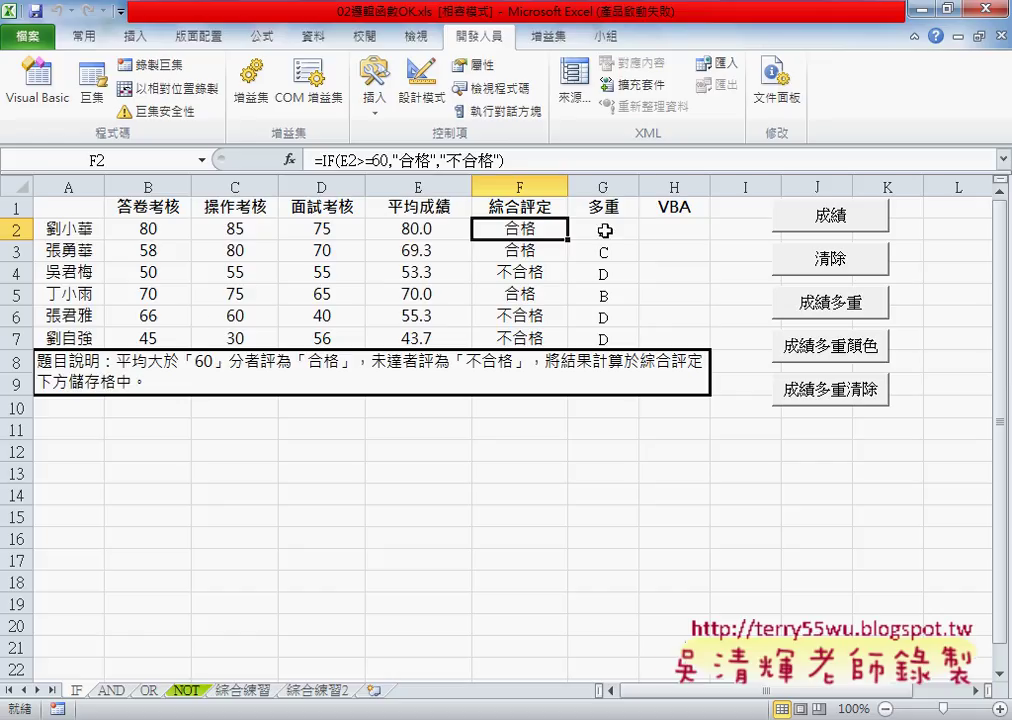
left_click(605, 230)
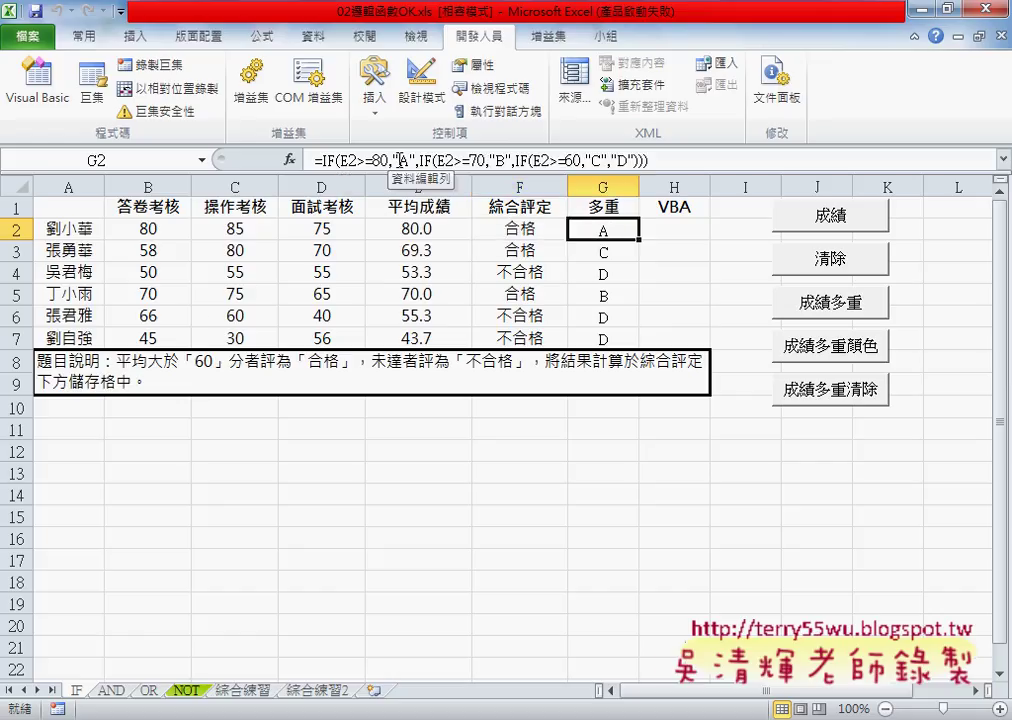
left_click_drag(391, 160, 645, 160)
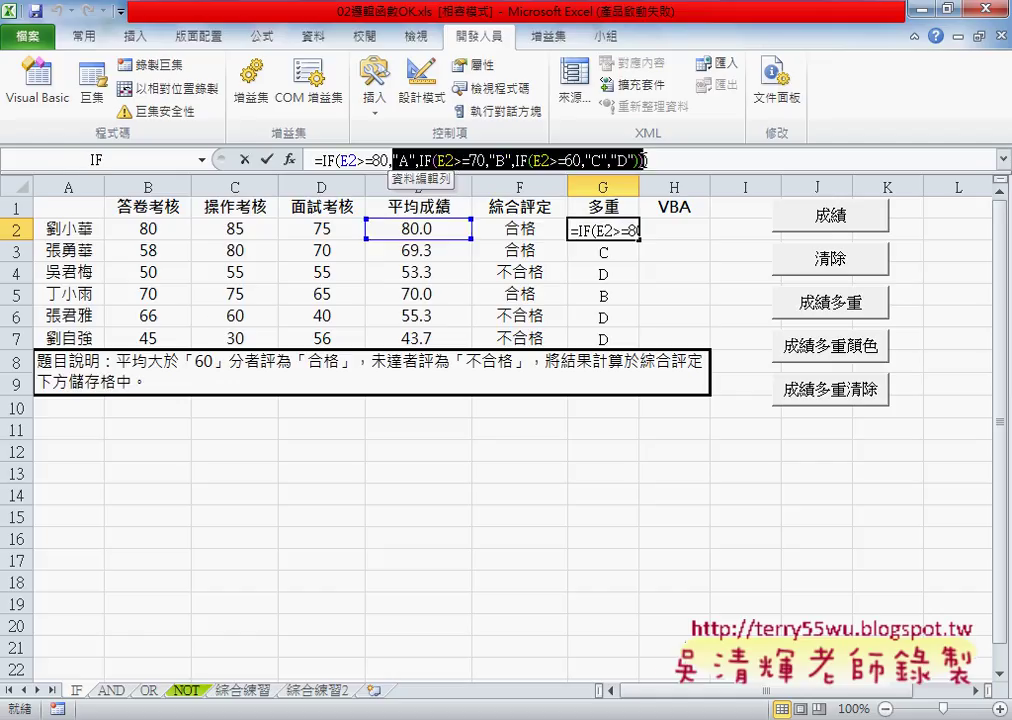
left_click(245, 160)
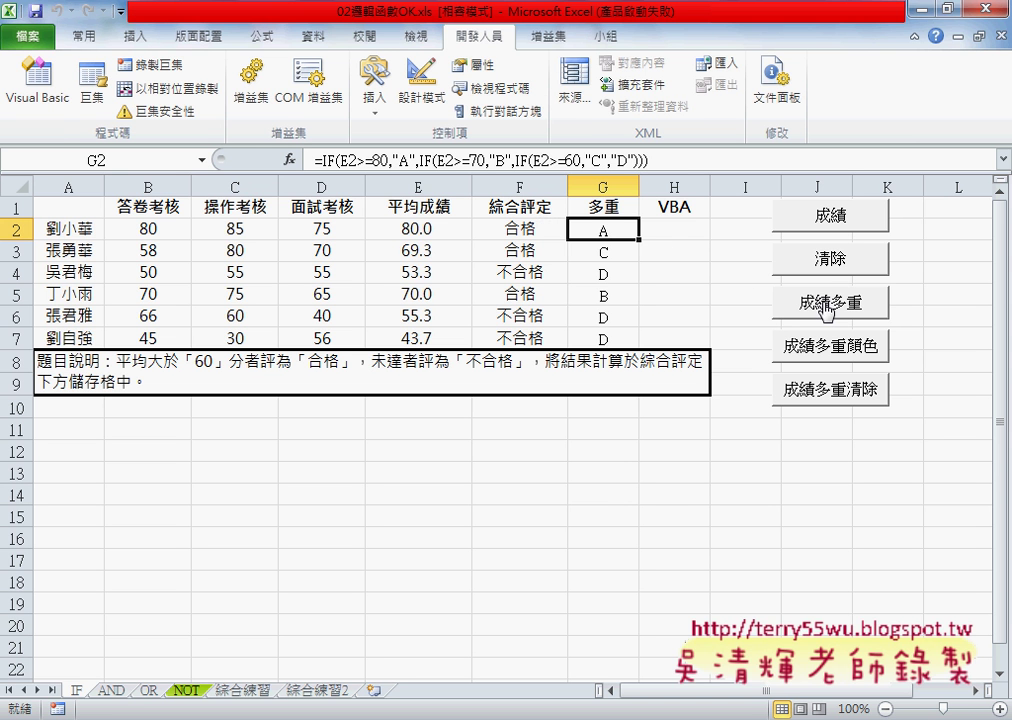
left_click(58, 106)
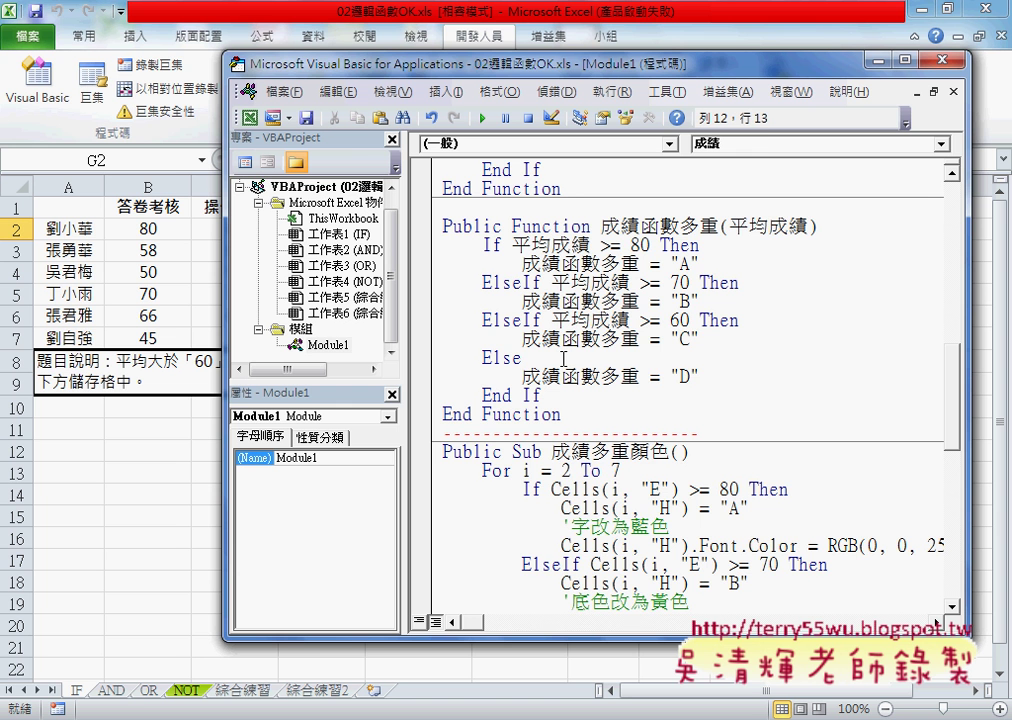
Browse the 清除 and 成績 procedures in Module1 and look over the Insert menu options
left_click(563, 358)
scroll(563, 358, "up", 4)
scroll(563, 357, "up", 5)
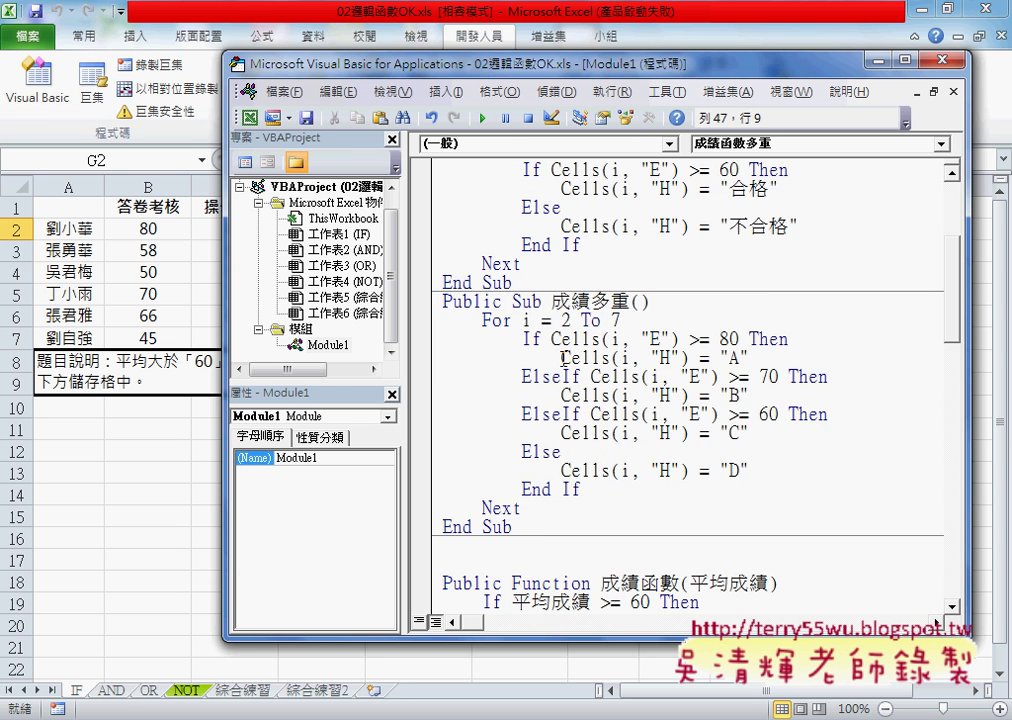
scroll(591, 307, "up", 2)
left_click(505, 189)
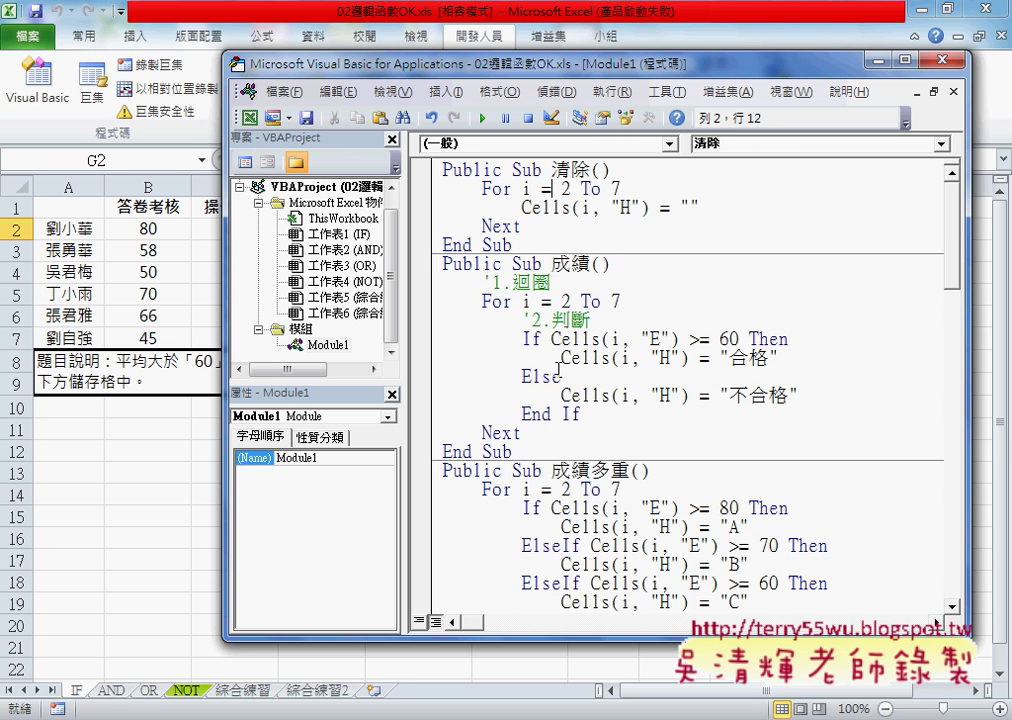
left_click(560, 393)
left_click(330, 344)
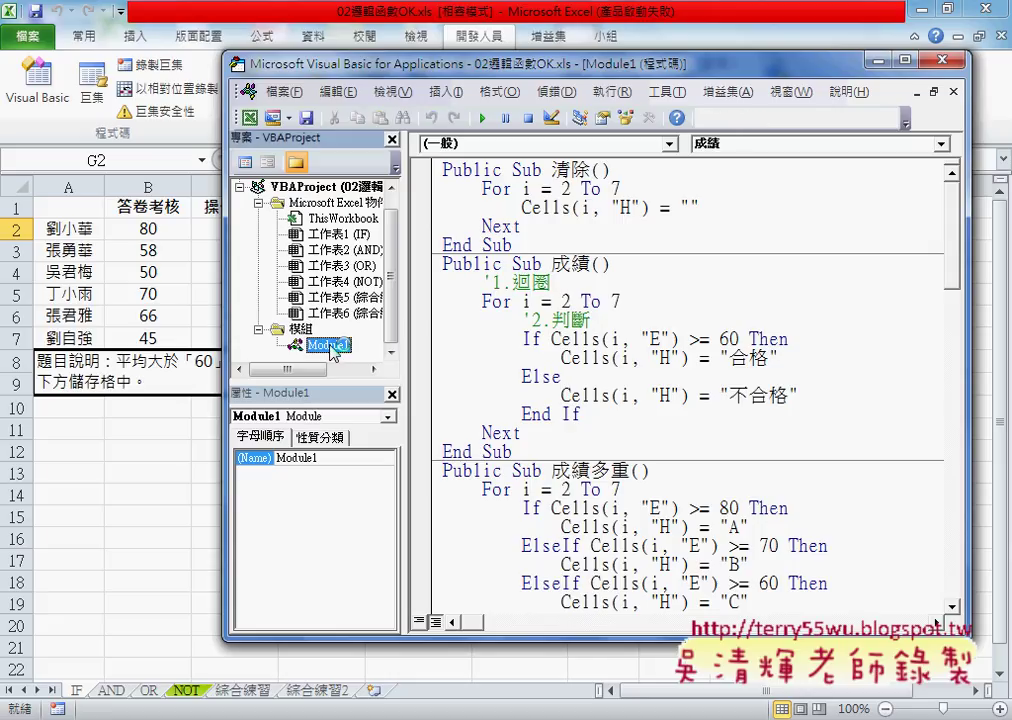
left_click(445, 91)
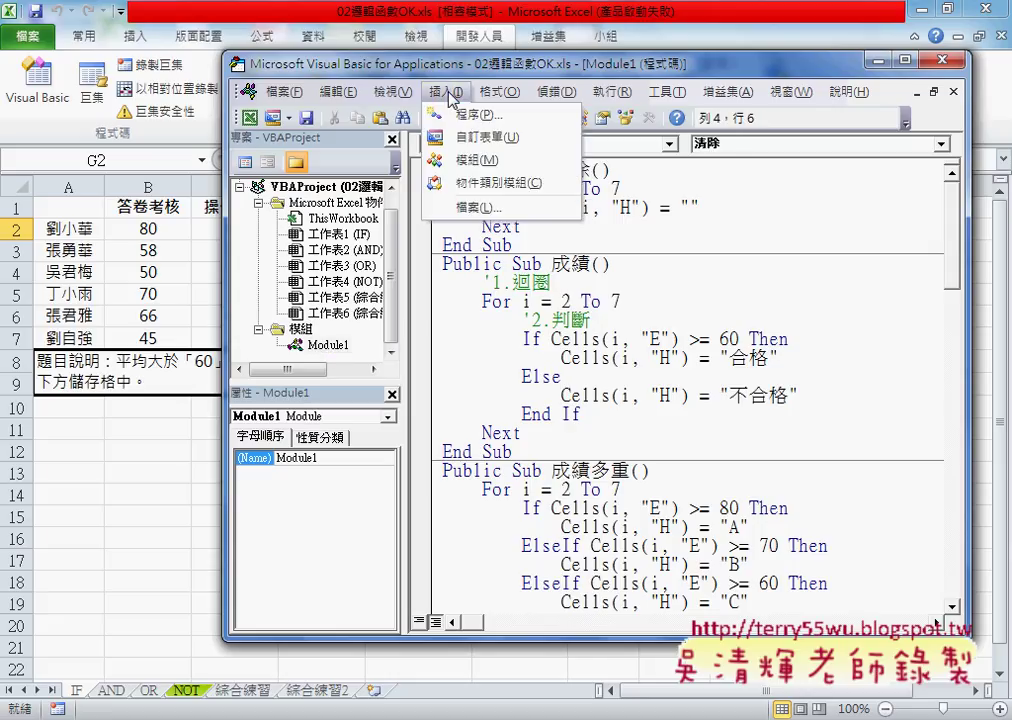
left_click(579, 366)
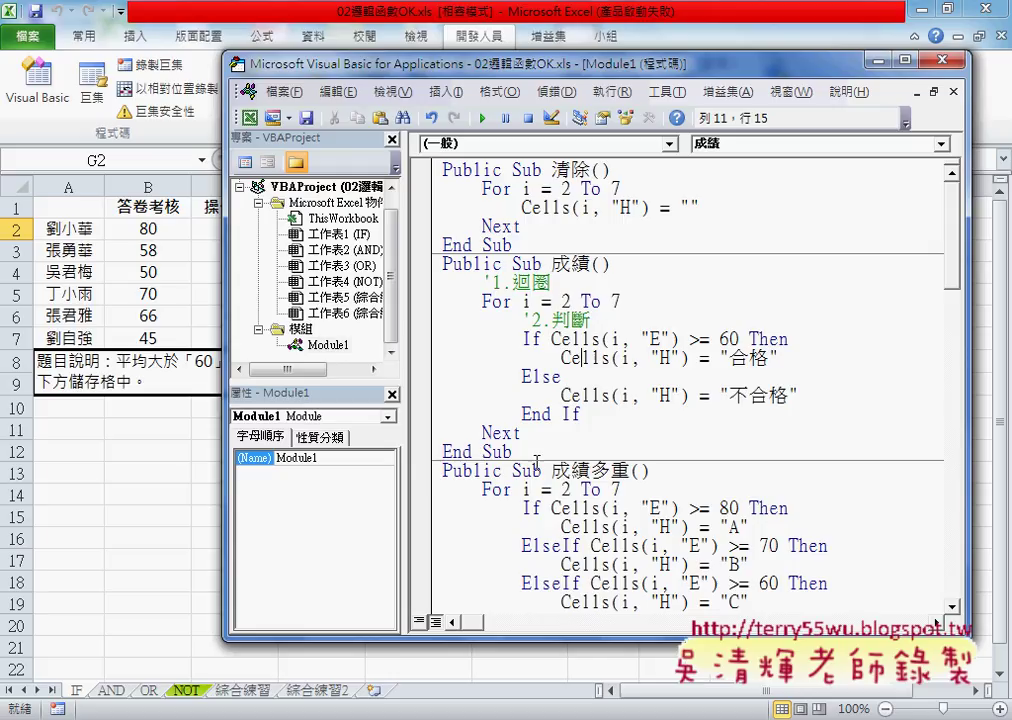
Select the entire existing 成績多重 procedure and delete it
left_click_drag(512, 451, 444, 264)
key("ctrl+c")
scroll(515, 390, "down", 1)
scroll(511, 397, "down", 1)
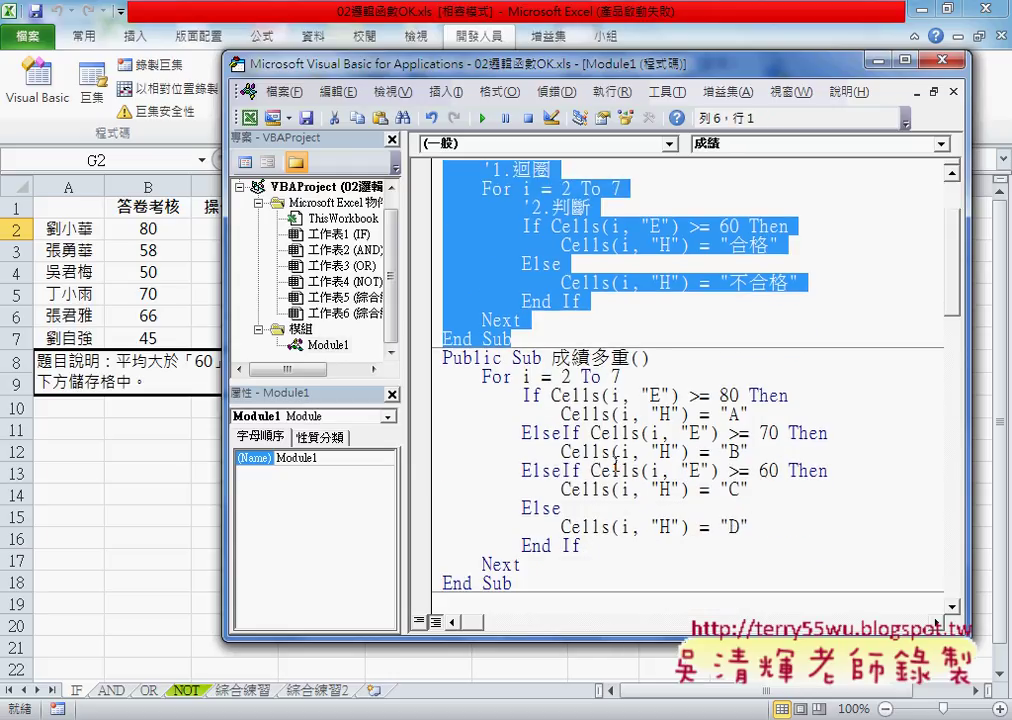
mouse_move(513, 583)
left_mouse_down()
mouse_move(444, 451)
mouse_move(450, 362)
left_mouse_up()
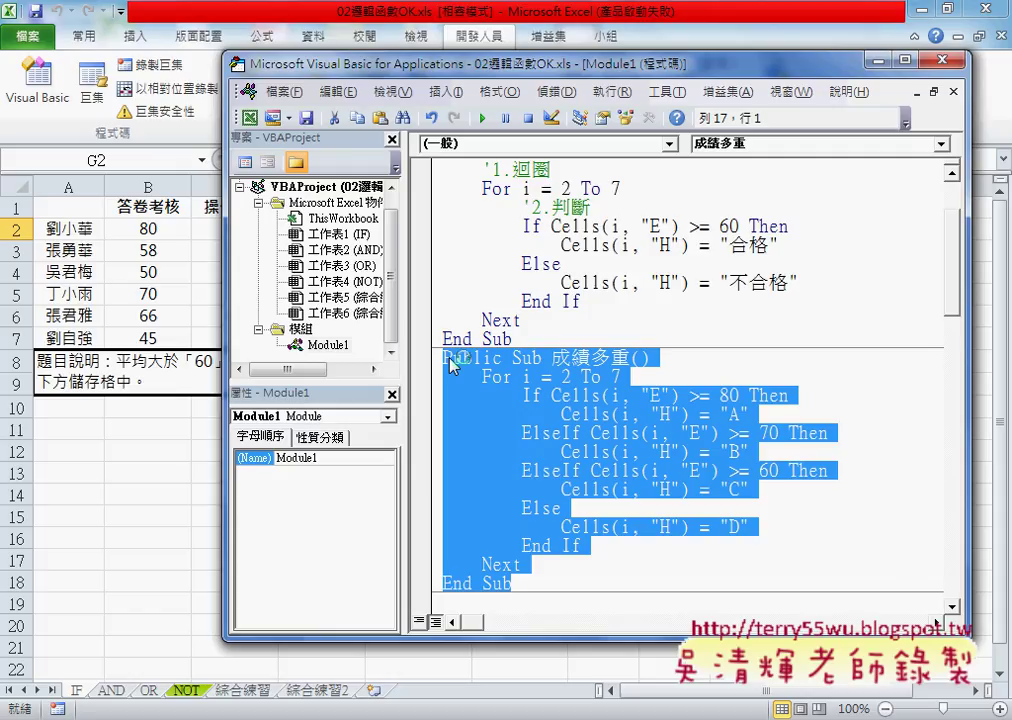
key("Delete")
Select the whole 成績 procedure to copy it
scroll(527, 395, "up", 1)
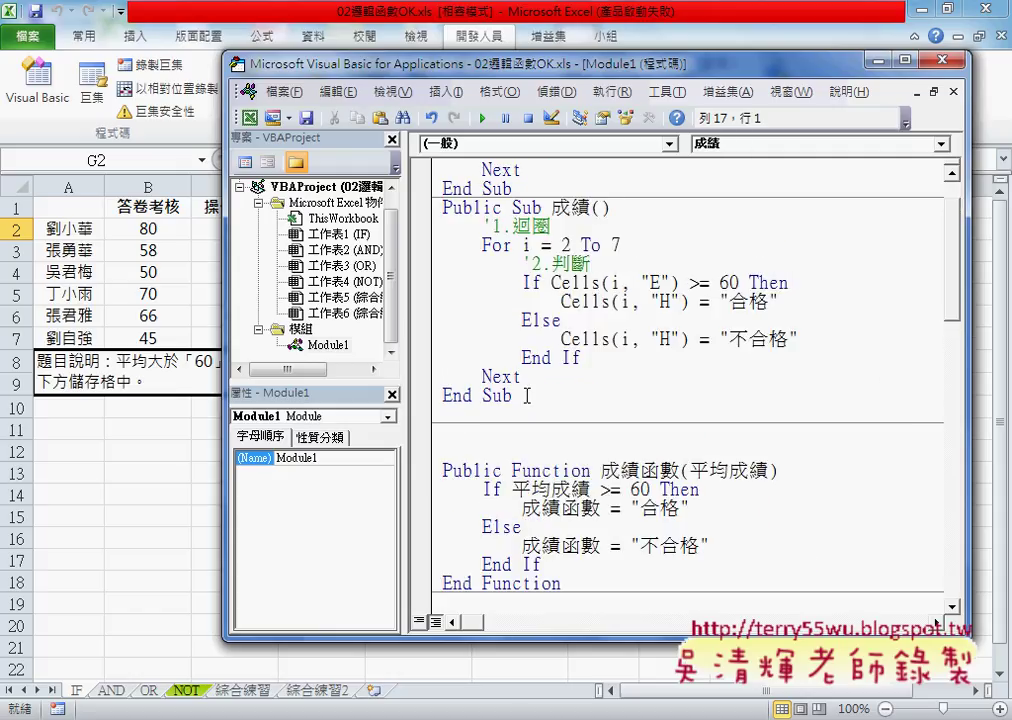
left_click_drag(527, 395, 436, 217)
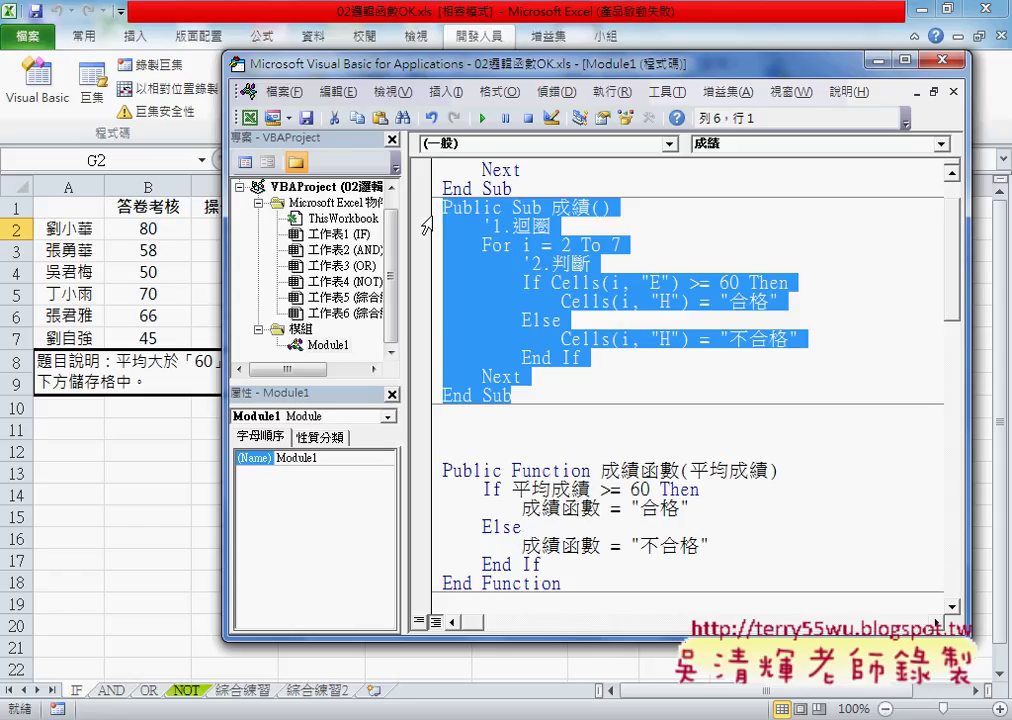
left_click(470, 416)
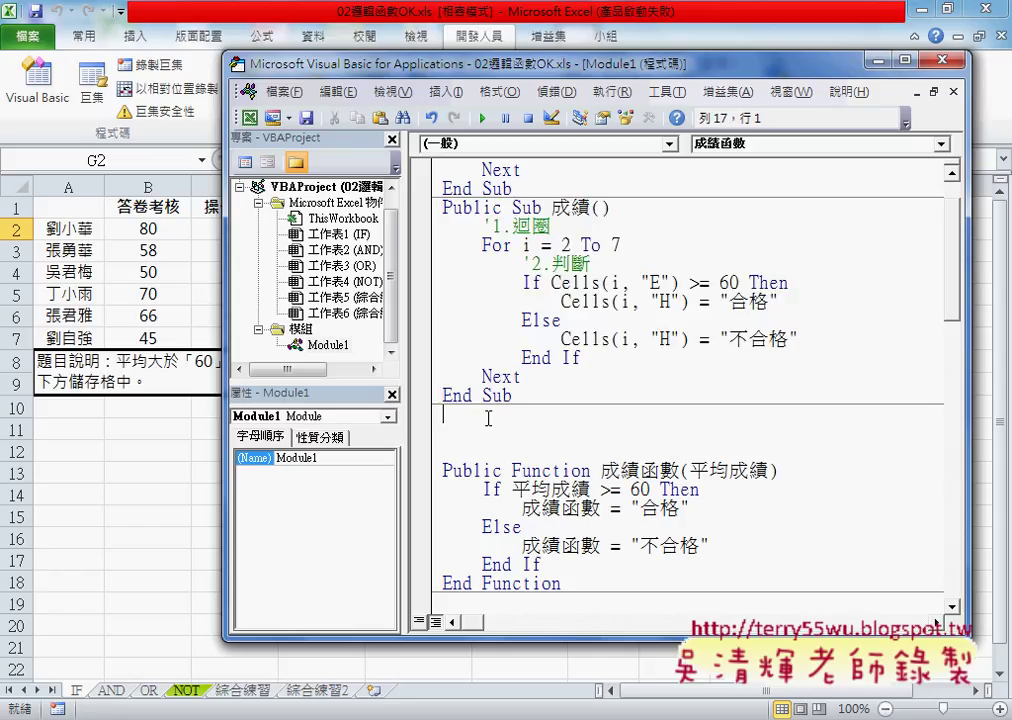
Paste a copy of the 成績 procedure and rename it 成績多重
key("ctrl+v")
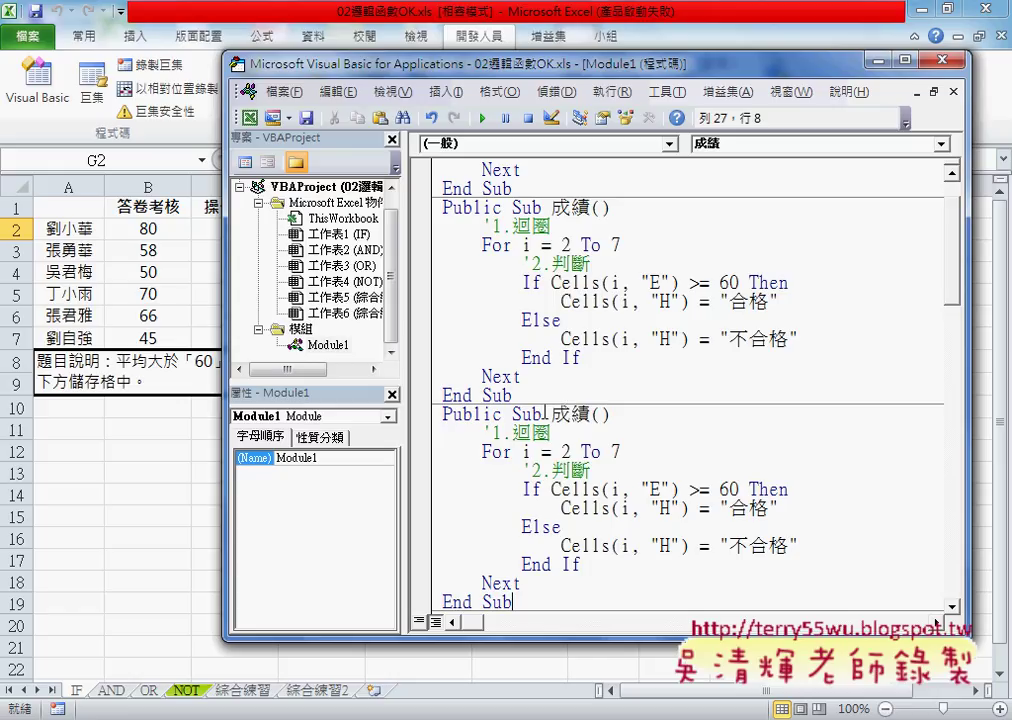
left_click(528, 414)
left_click(529, 207)
left_click(597, 414)
type("多")
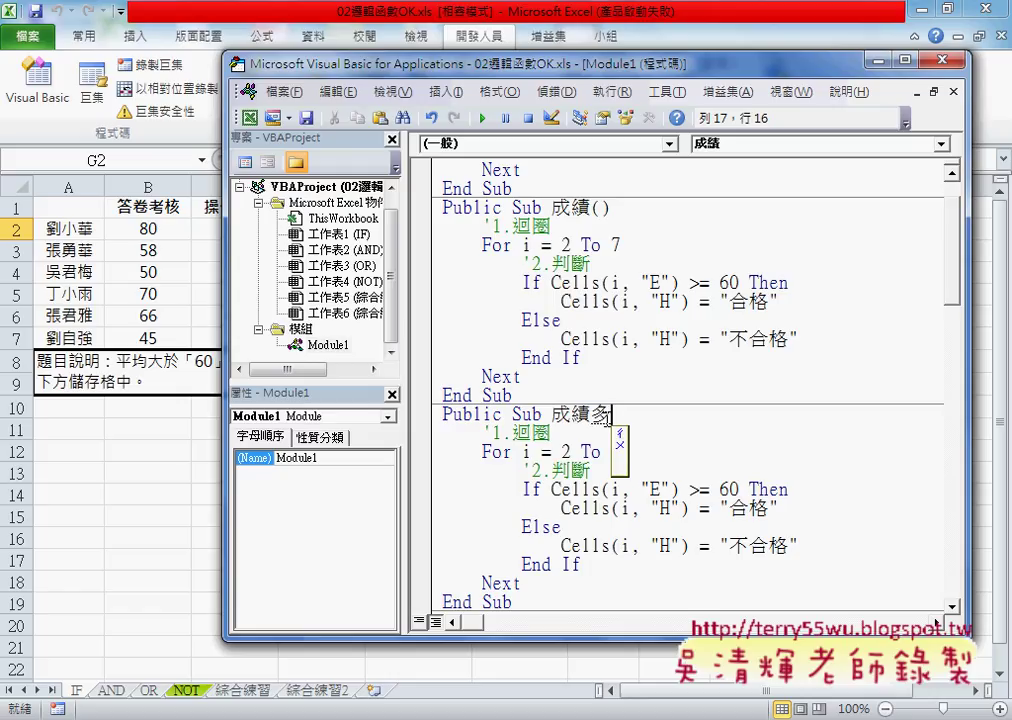
type("重")
key("Return")
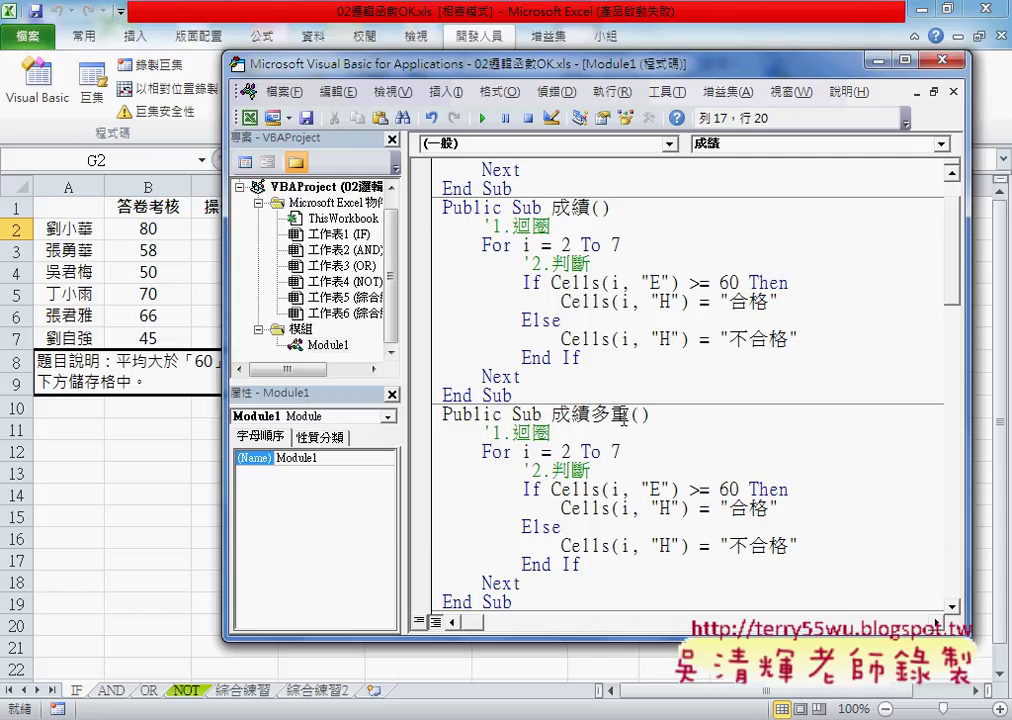
left_click_drag(628, 414, 590, 414)
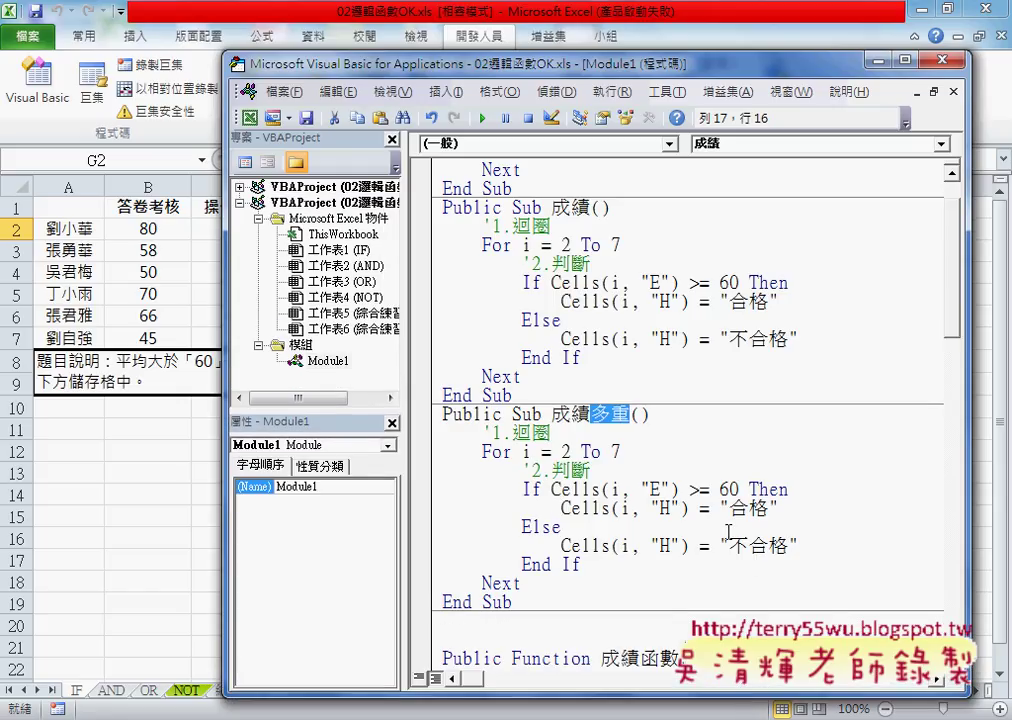
Change the copy's first test from 60 to 80 and its result from 合格 to "A"
left_click_drag(729, 508, 767, 508)
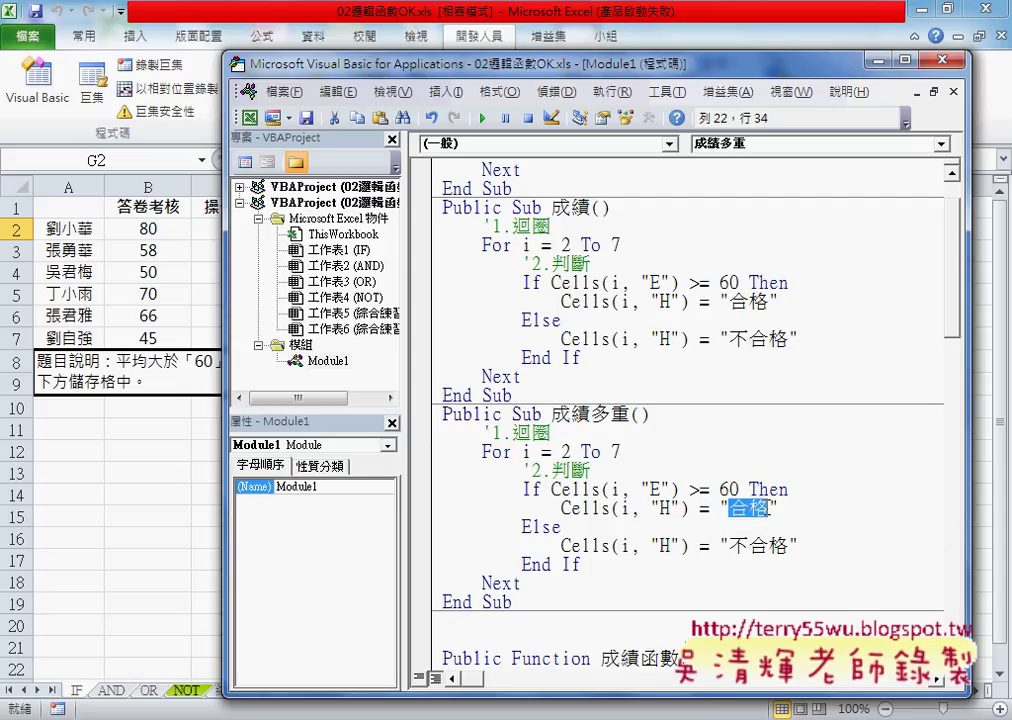
left_click(729, 489)
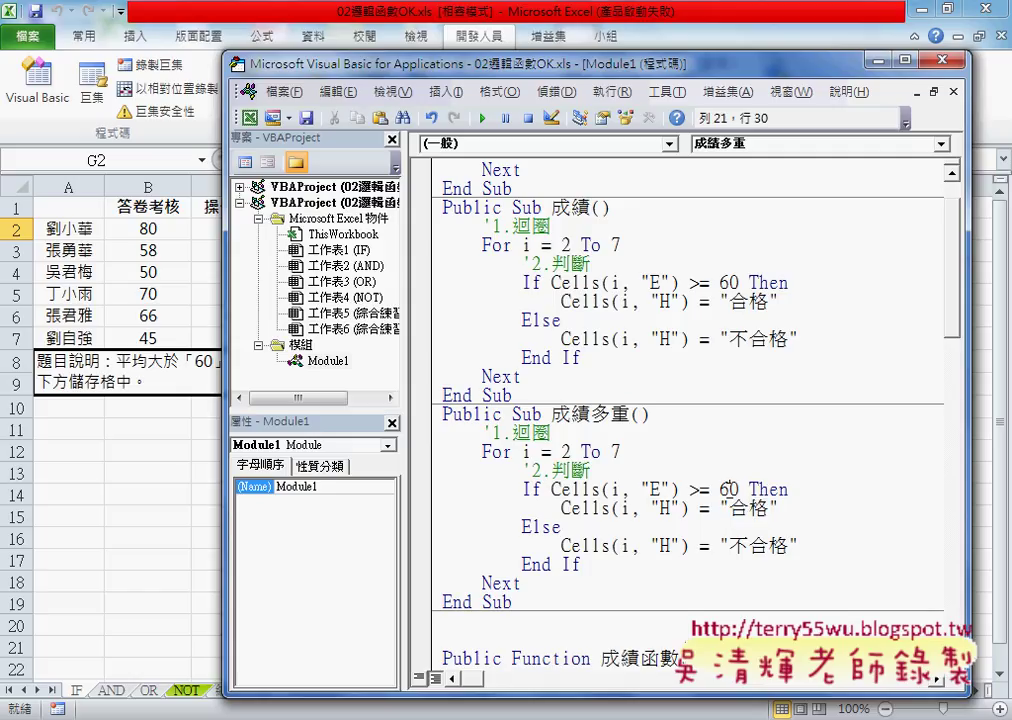
key("shift+Left")
type("8")
left_click_drag(729, 508, 768, 508)
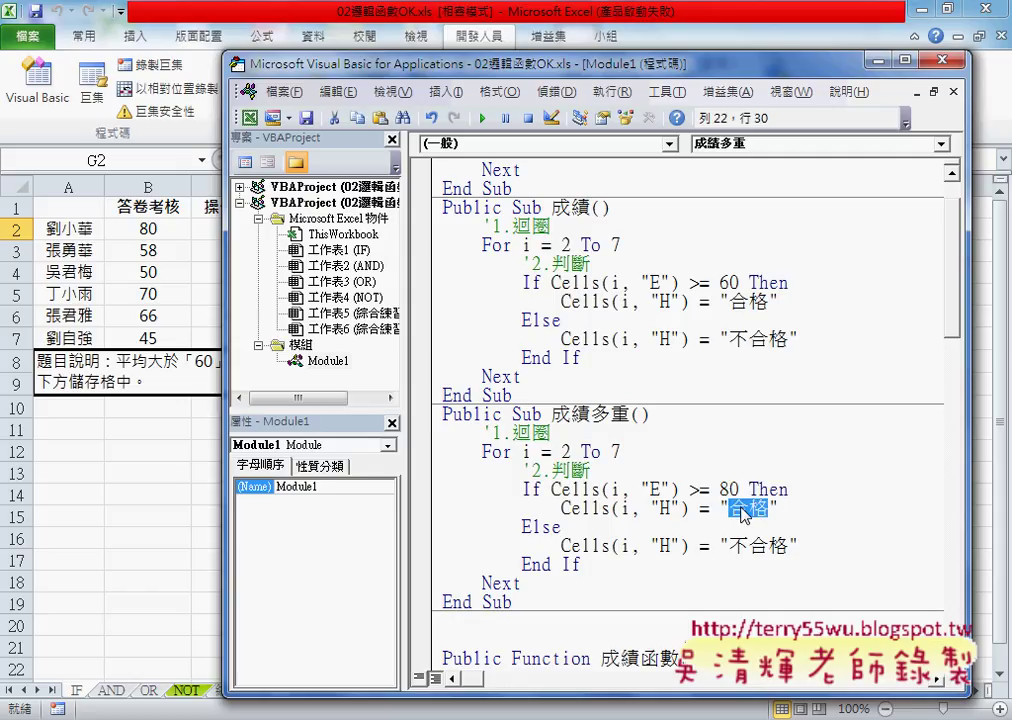
type("A")
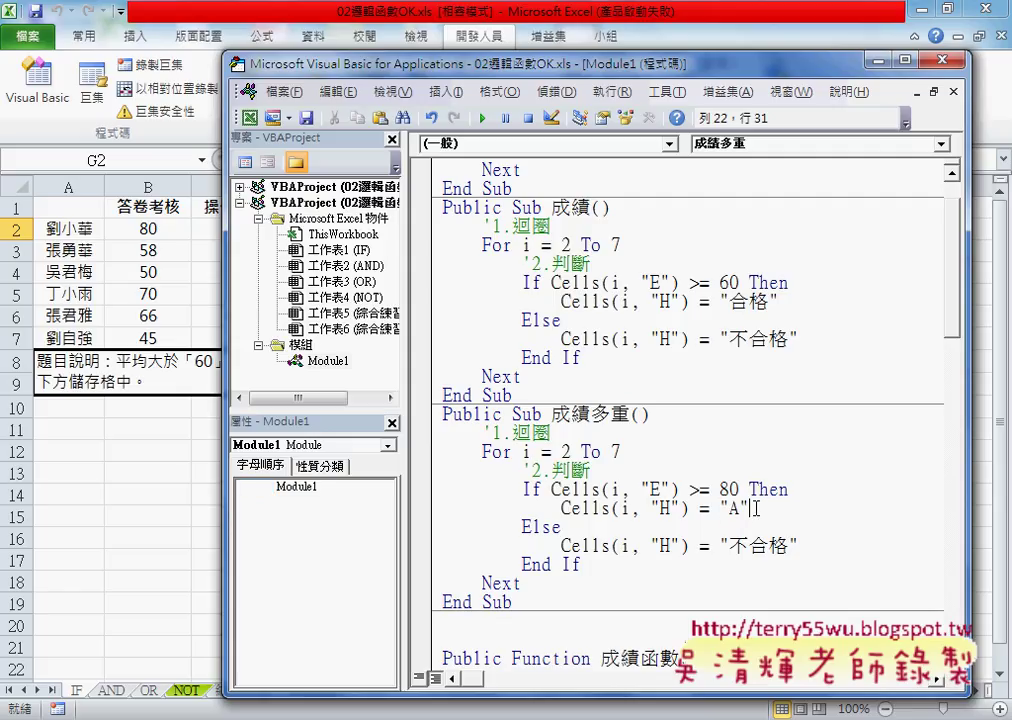
left_click_drag(757, 508, 433, 493)
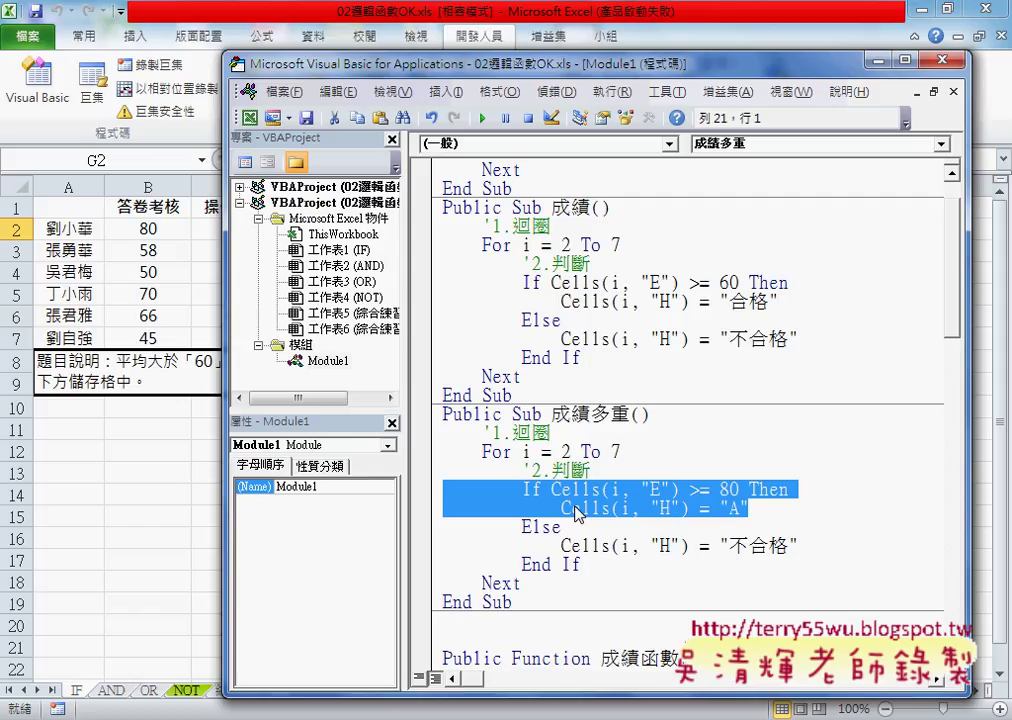
Paste the If…"A" lines below and change them to a 70 threshold giving "B"
left_click(762, 511)
key("Return")
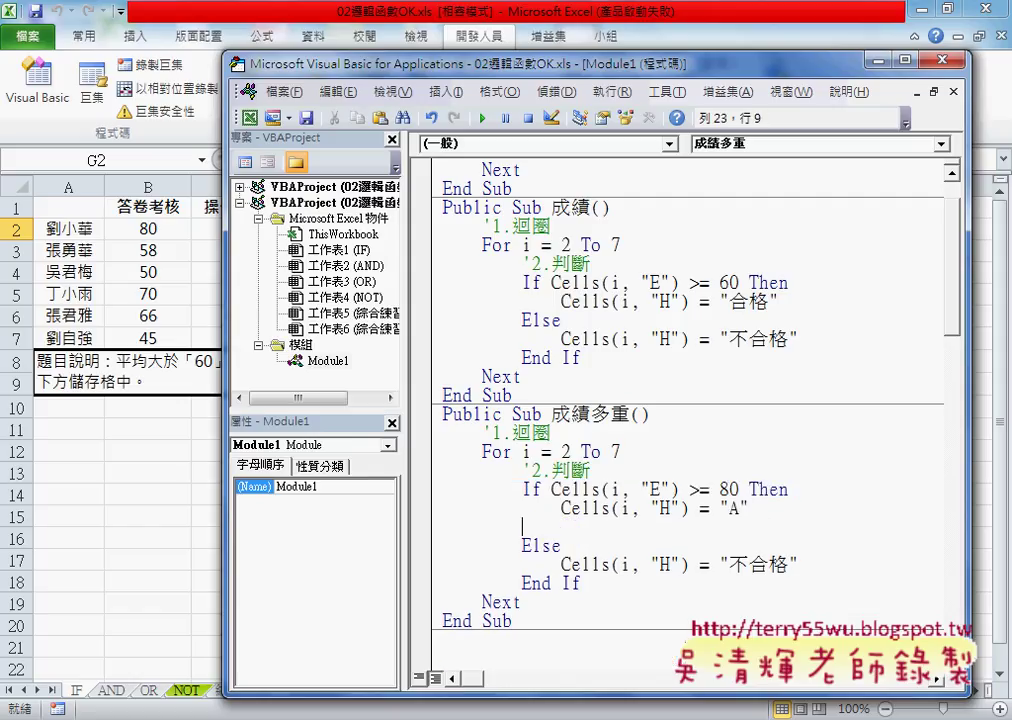
key("BackSpace")
key("BackSpace")
key("BackSpace")
type("If Cells(i, \"E\") >= 80 Then             Cells(i, \"H\") = \"A\"")
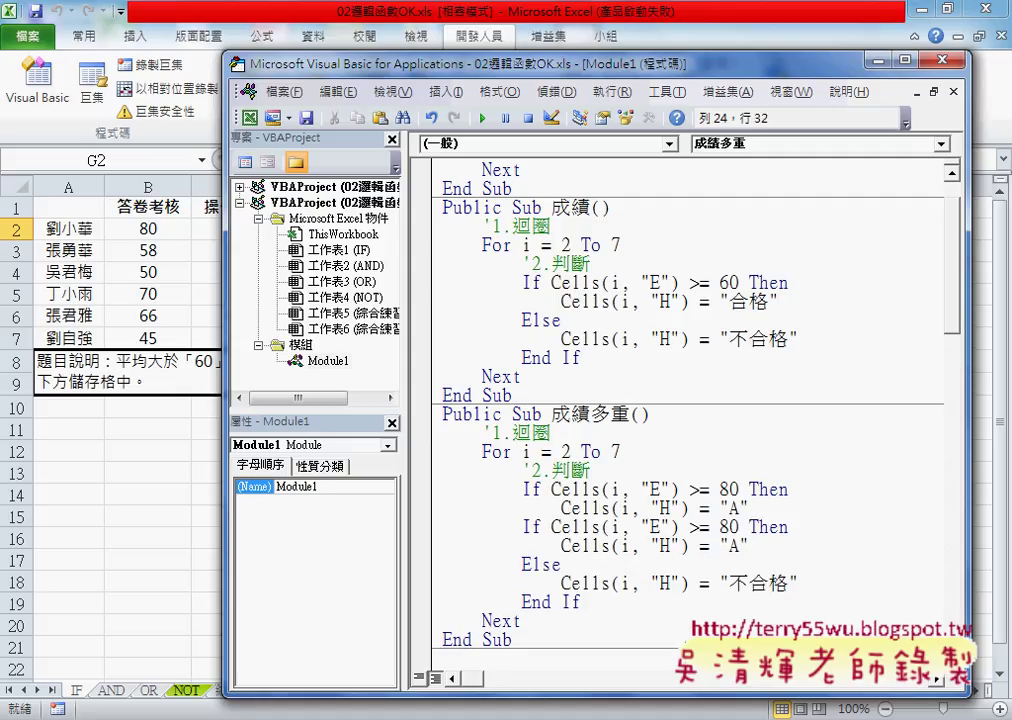
left_click_drag(719, 527, 728, 528)
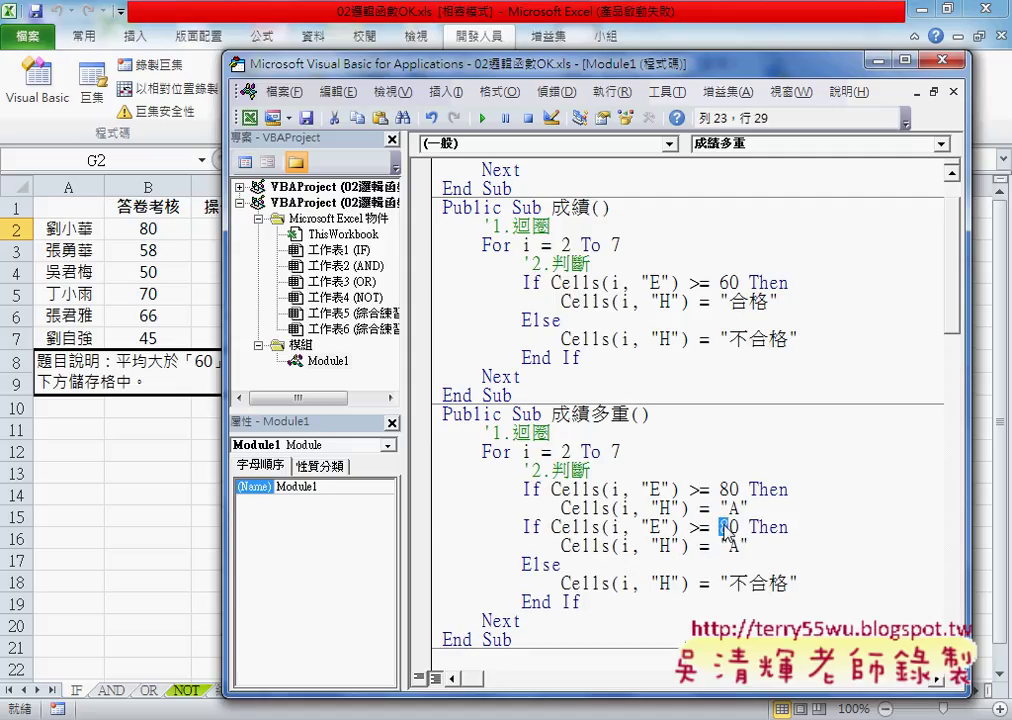
type("7")
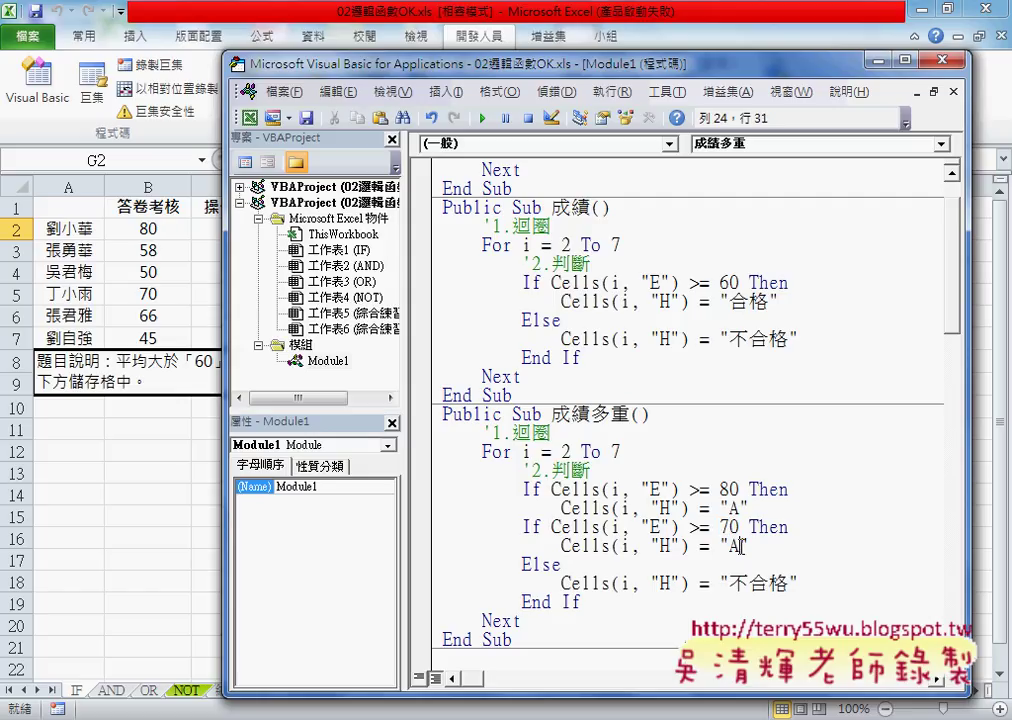
left_click_drag(738, 545, 729, 545)
type("B")
Turn the second If into ElseIf and select that 70/"B" branch for copying
left_click_drag(541, 490, 523, 490)
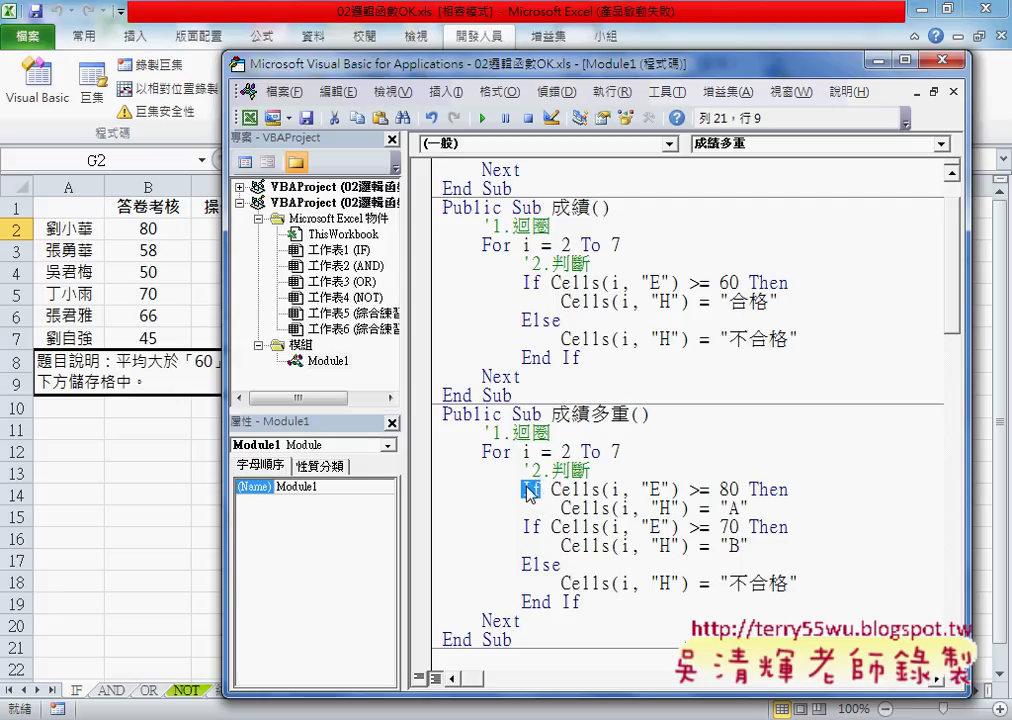
left_click_drag(522, 527, 543, 527)
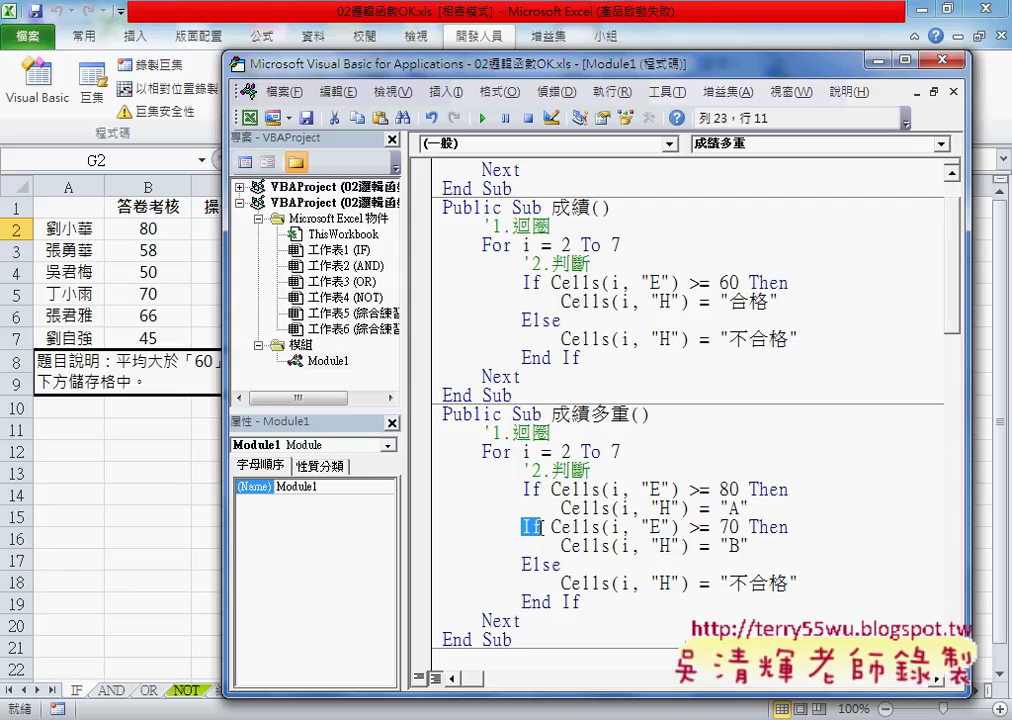
left_click(522, 527)
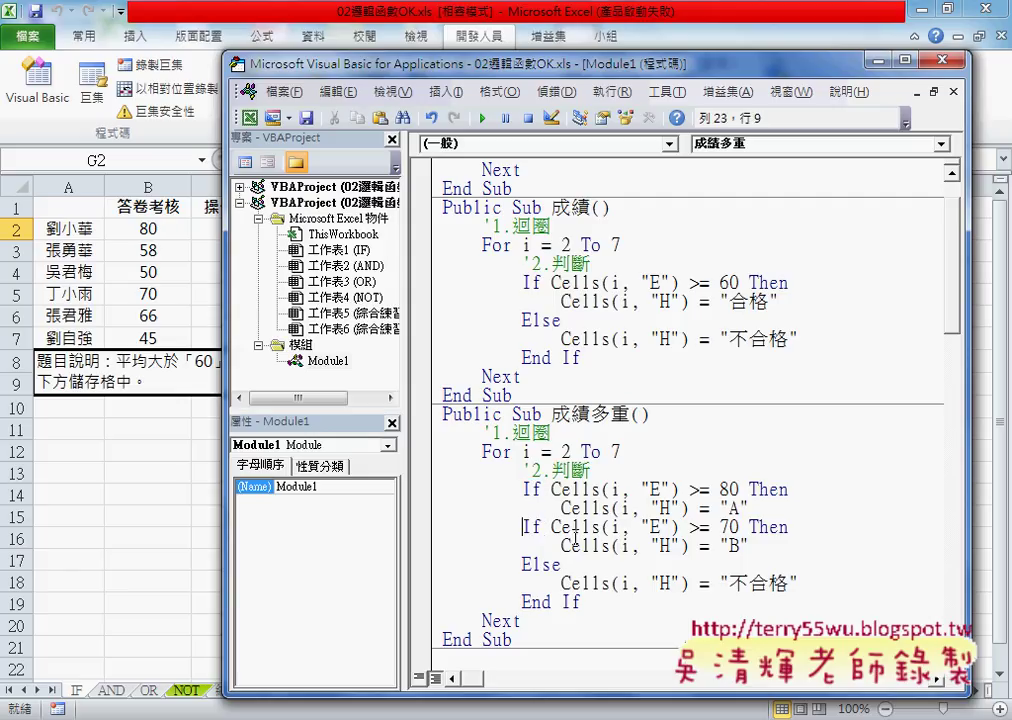
type("Else")
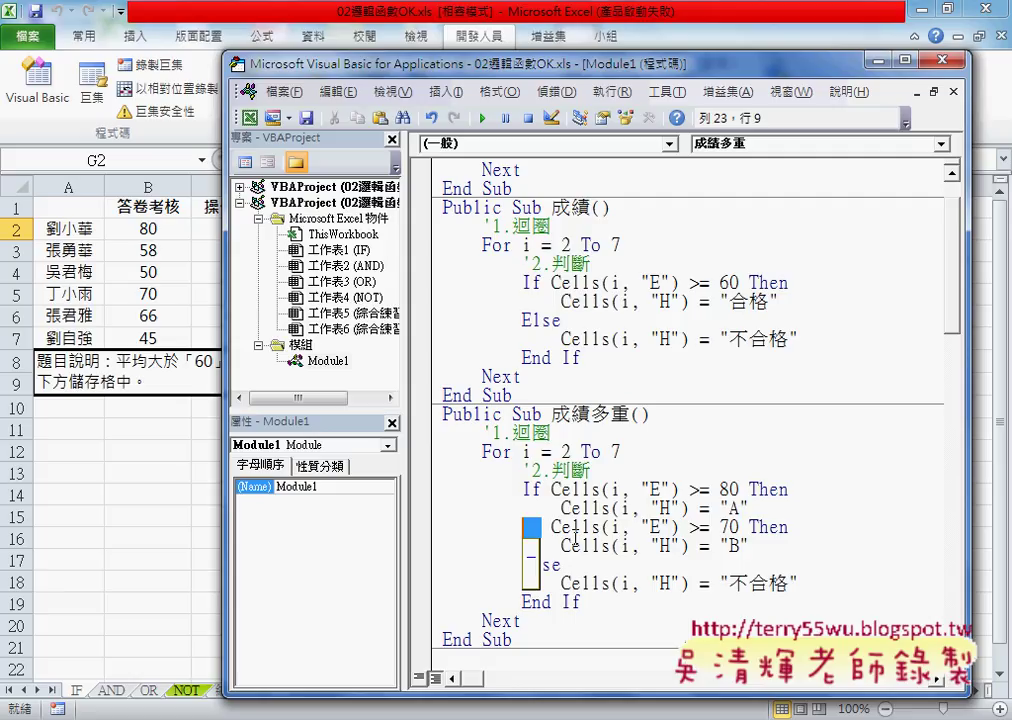
type("el")
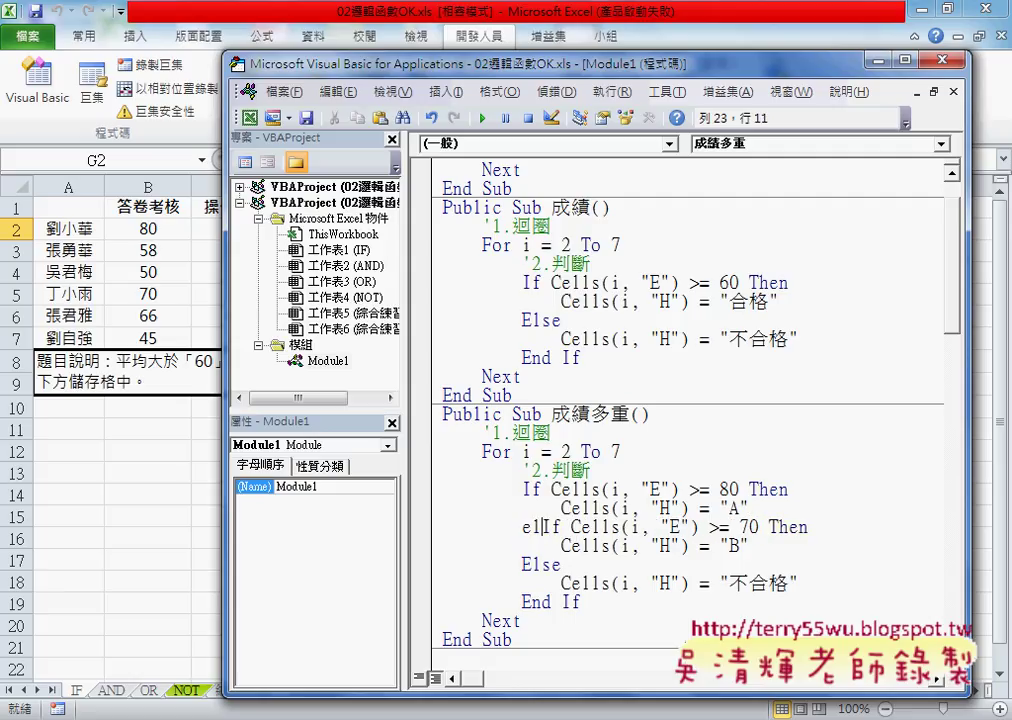
type("se")
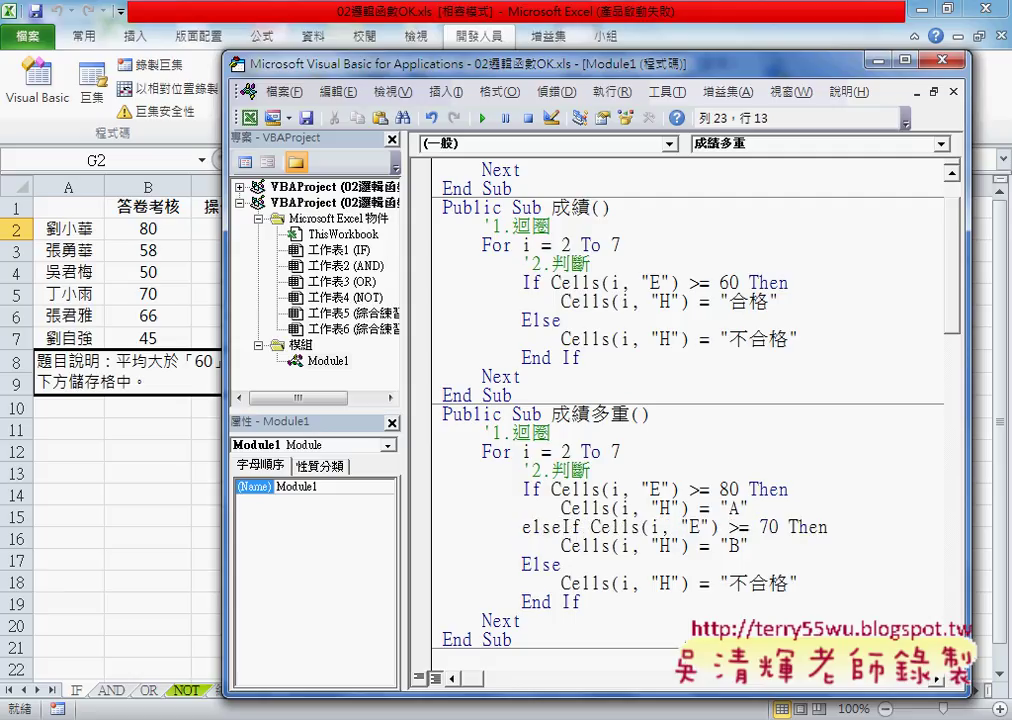
left_click(523, 489)
left_click_drag(527, 490, 539, 492)
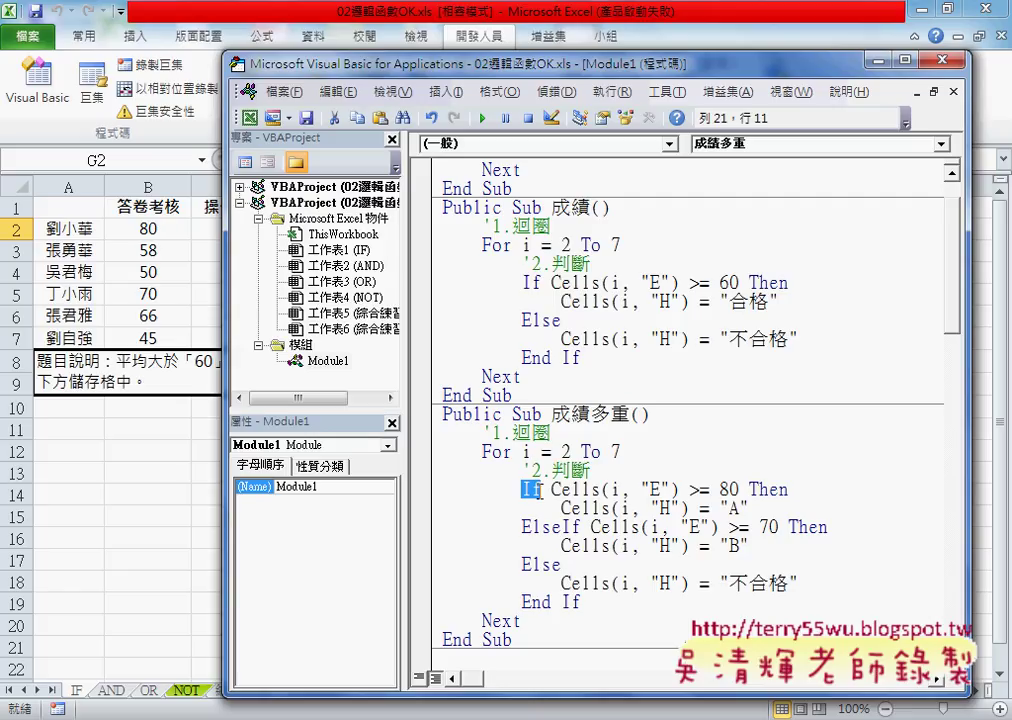
left_click_drag(521, 527, 584, 529)
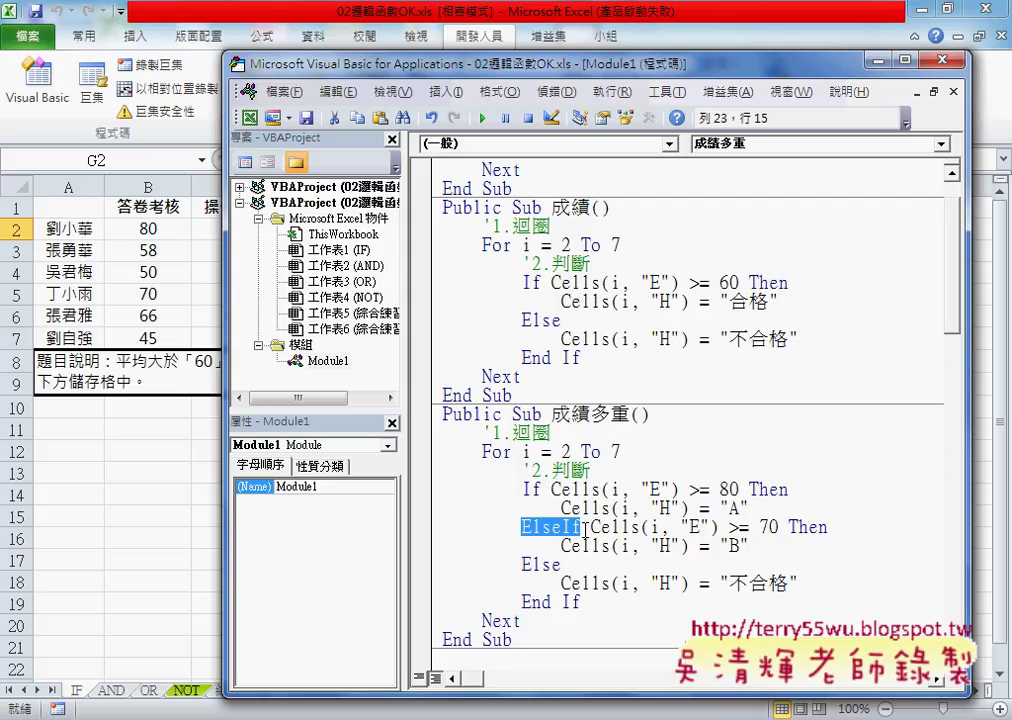
left_click_drag(585, 529, 527, 532)
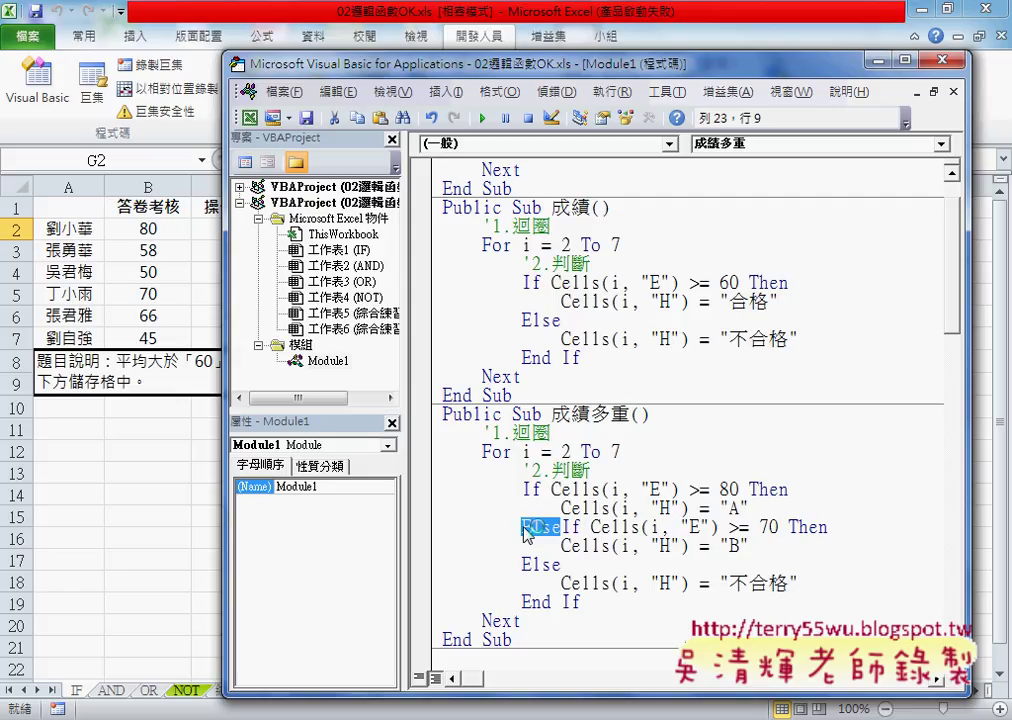
left_click_drag(748, 546, 416, 533)
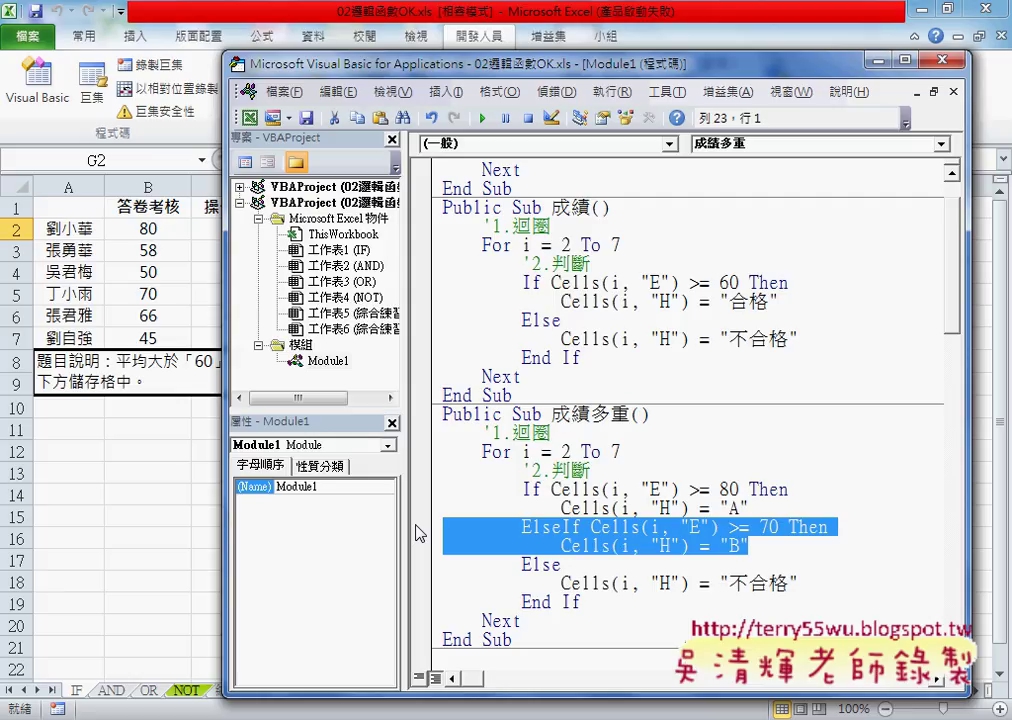
Paste the ElseIf branch on a new line and change it to 60 giving "C"
left_click(764, 546)
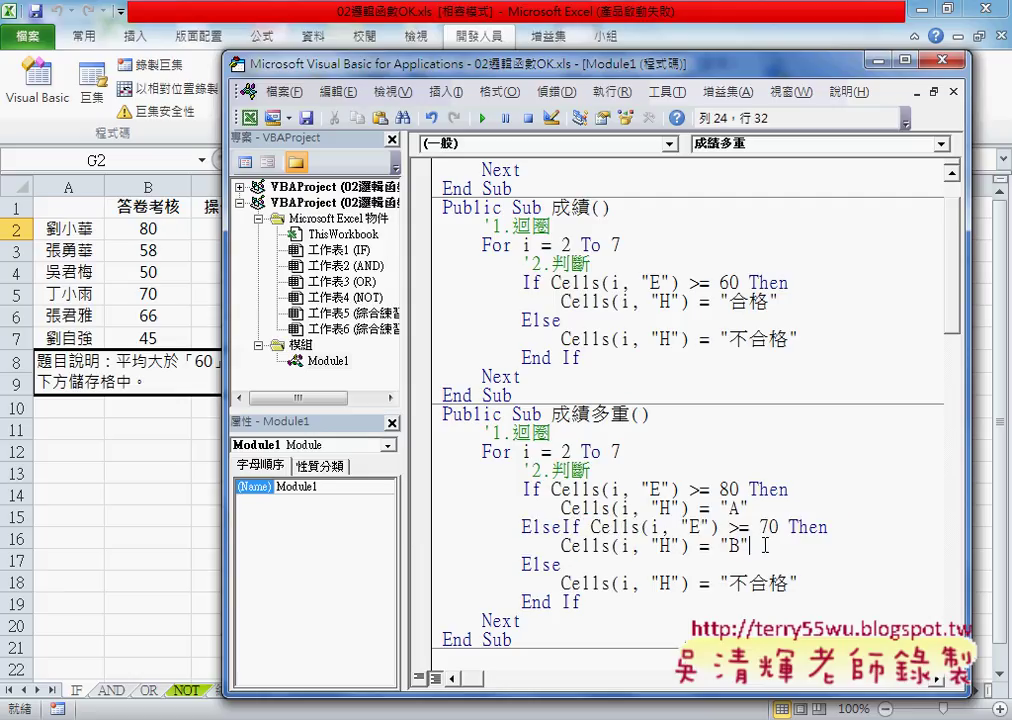
key("Return")
key("BackSpace")
key("BackSpace")
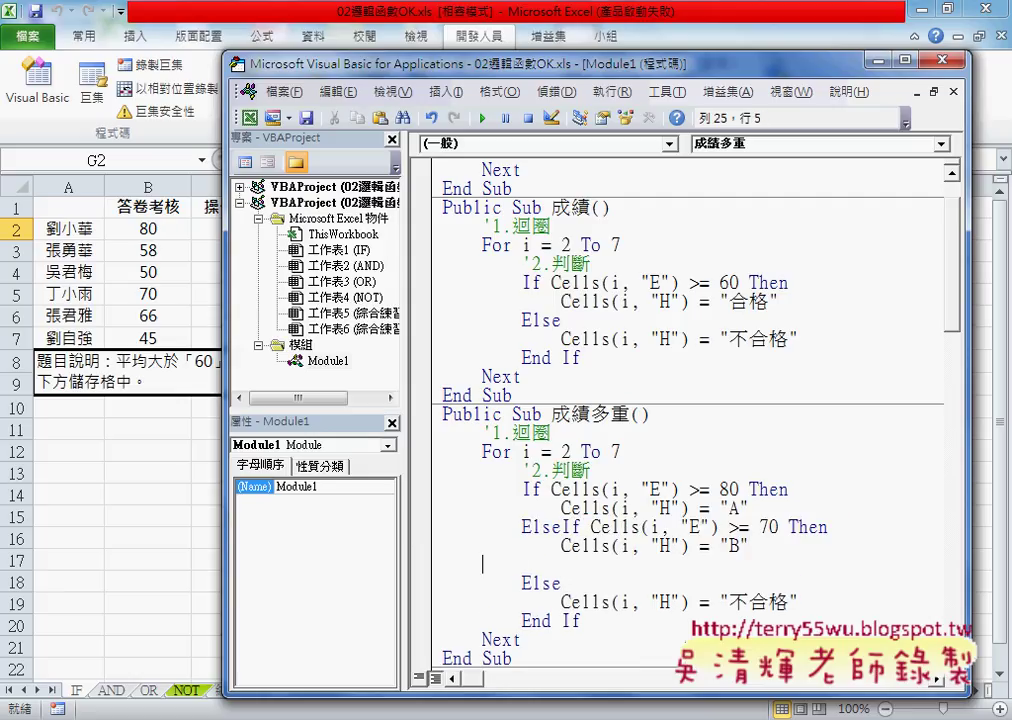
key("BackSpace")
type("ElseIf Cells(i, \"E\") >= 70 Then             Cells(i, \"H\") = \"B\"")
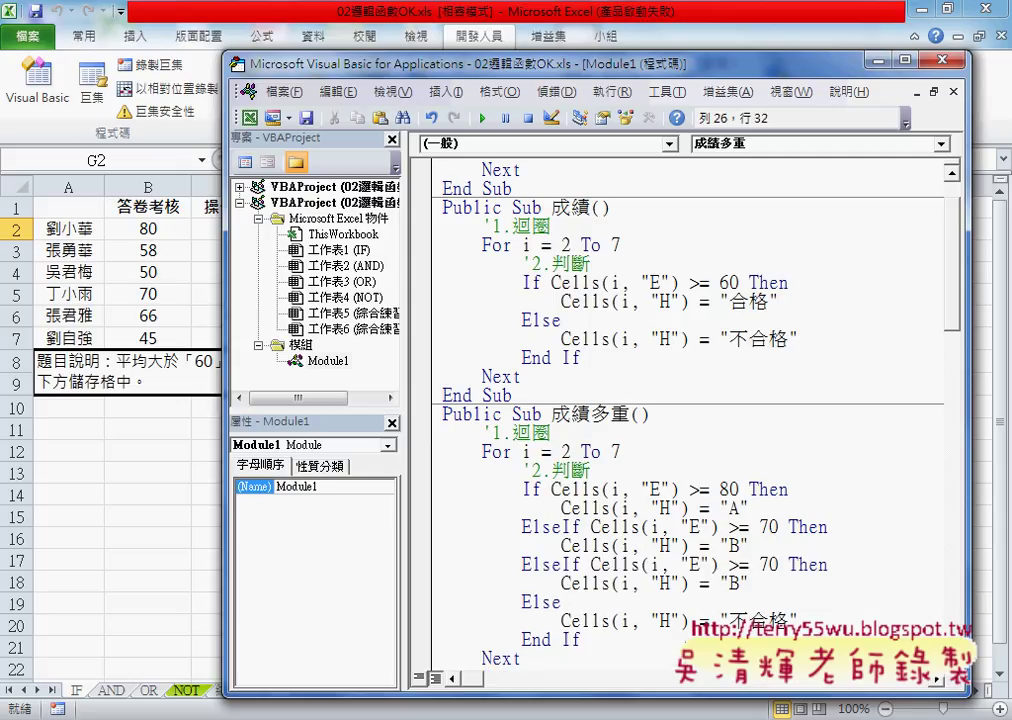
left_click_drag(768, 565, 733, 583)
type("6")
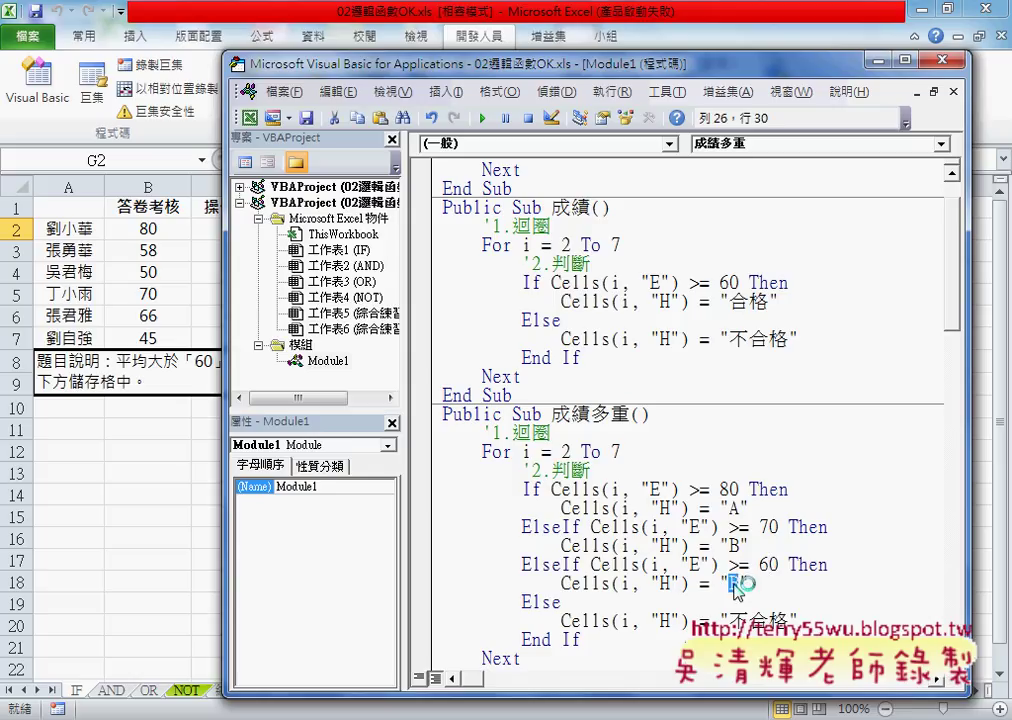
type("C")
left_click_drag(562, 526, 522, 527)
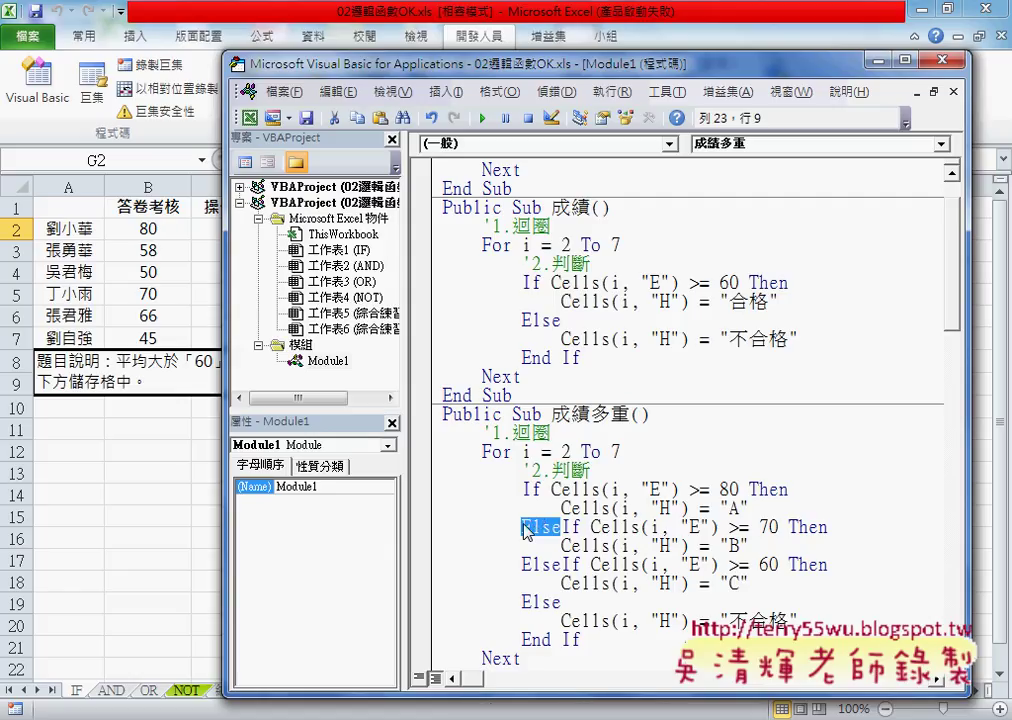
left_click(741, 508)
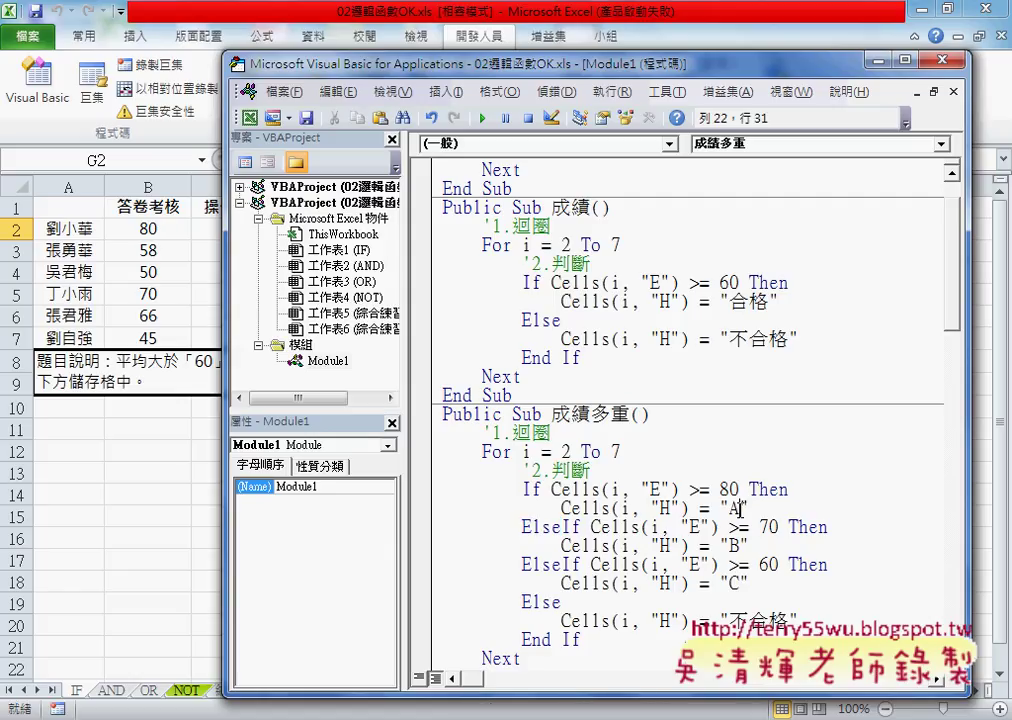
key("shift+Left")
double_click(533, 489)
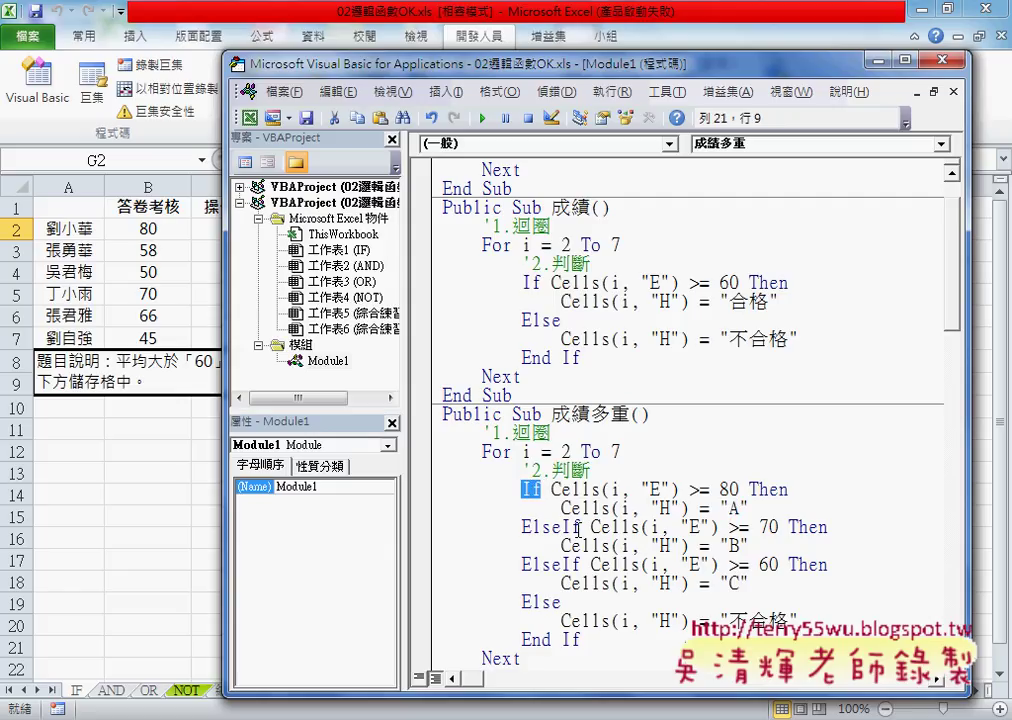
left_click(560, 527)
key("shift+Left")
key("shift+Left")
key("shift+Left")
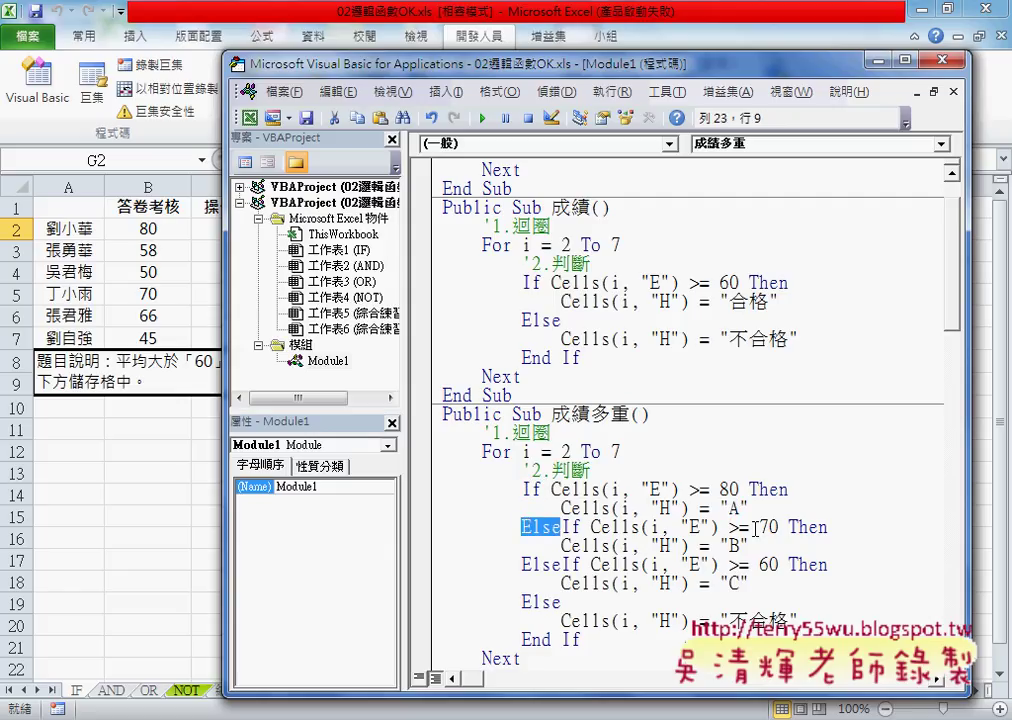
mouse_move(750, 546)
left_mouse_down()
mouse_move(509, 546)
mouse_move(440, 527)
left_mouse_up()
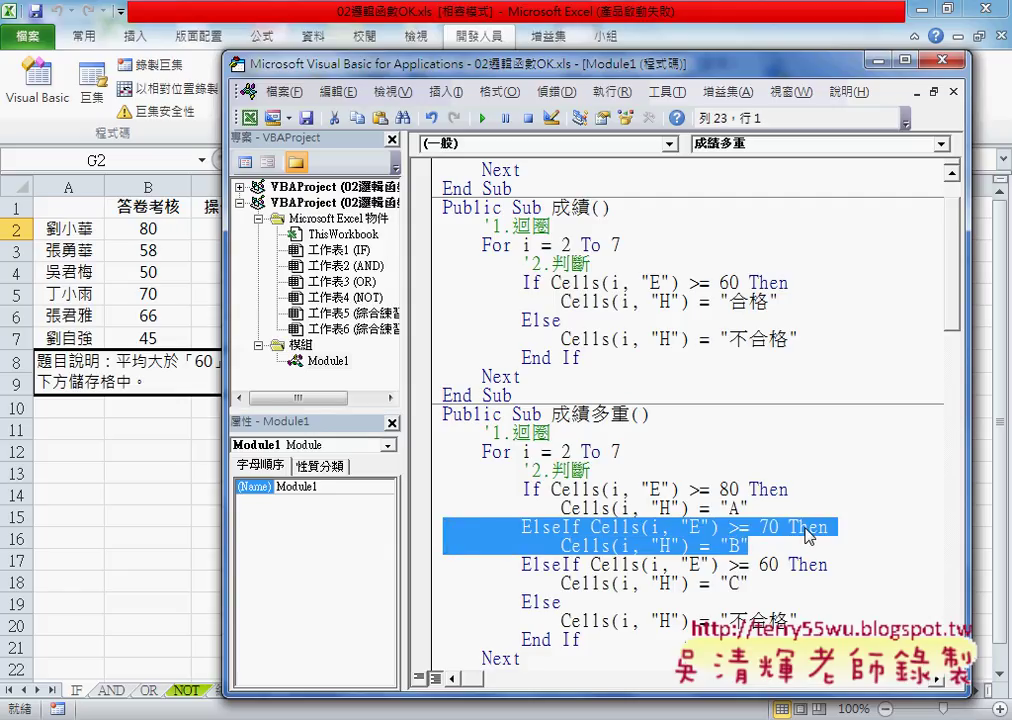
left_click_drag(767, 527, 778, 527)
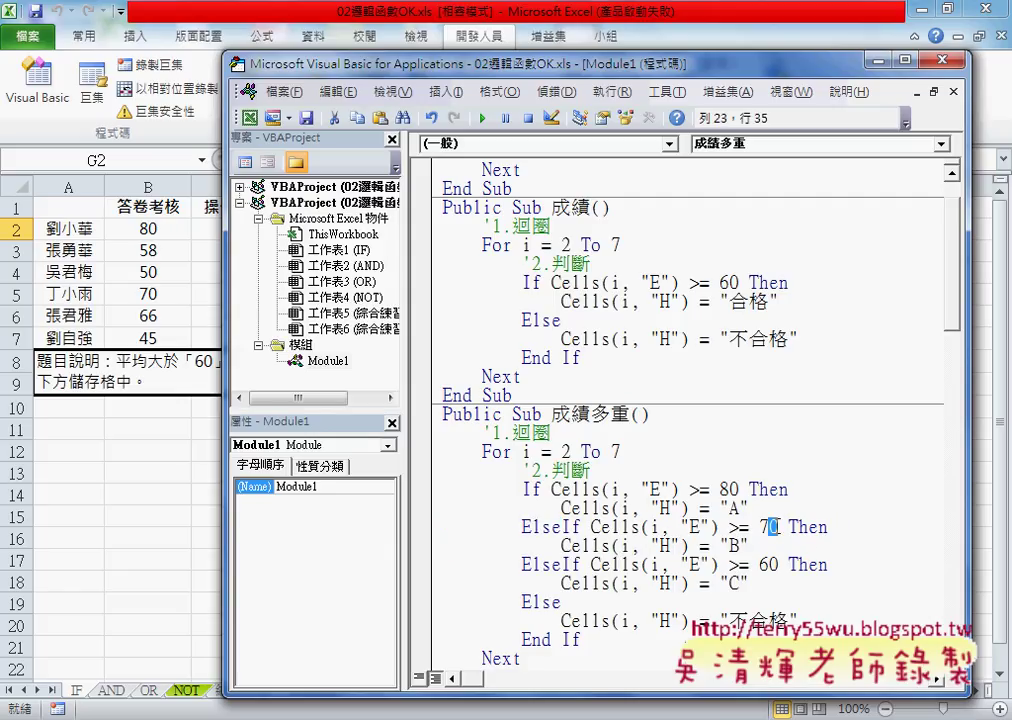
left_click(739, 546)
left_click(531, 565)
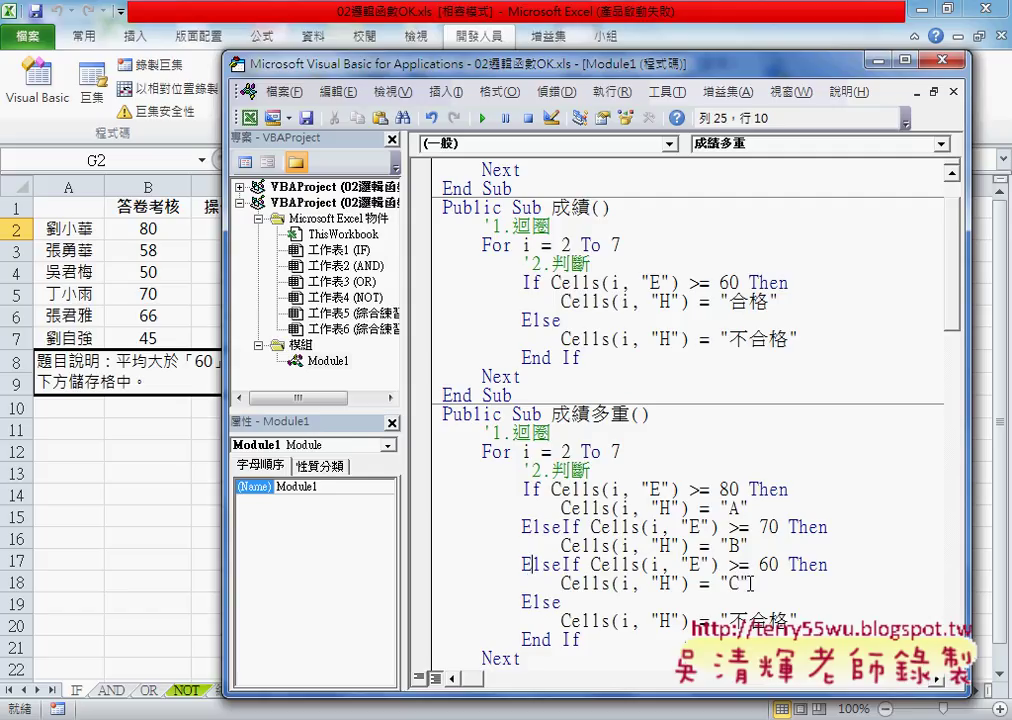
left_click(543, 603)
double_click(758, 620)
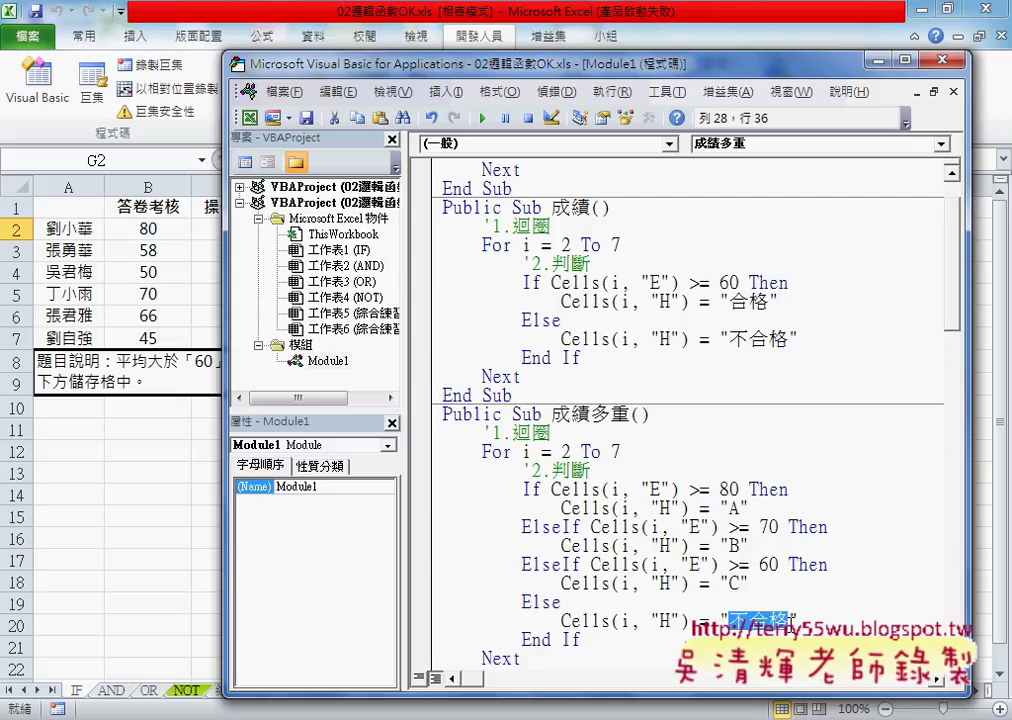
Replace 不合格 with "D" in the Else branch of 成績多重
type("D")
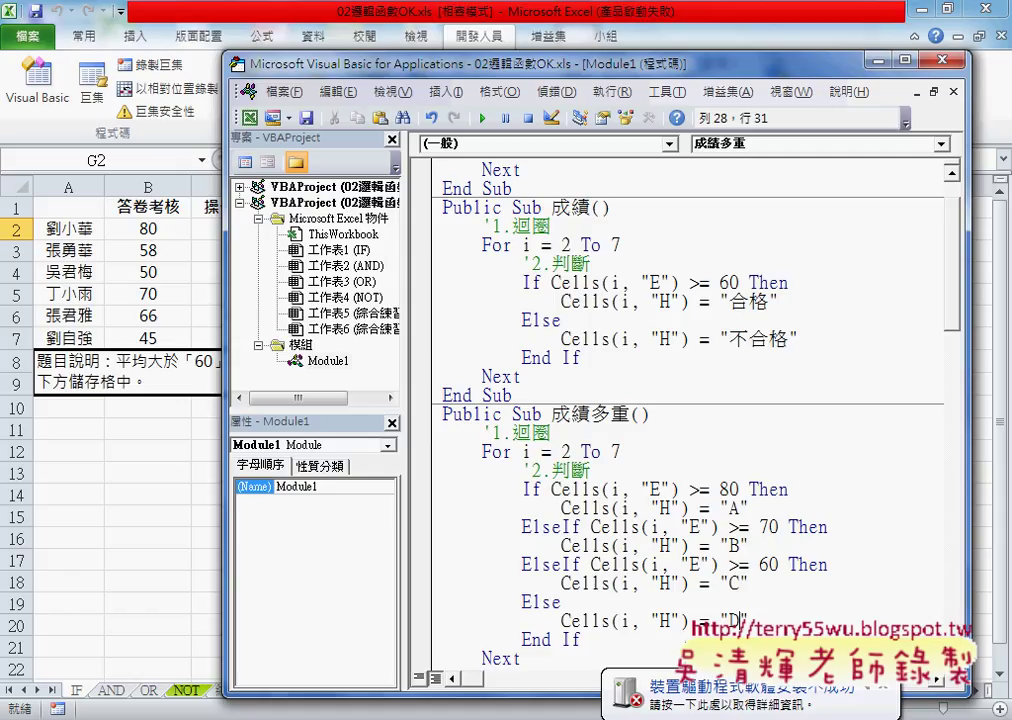
left_click(632, 512)
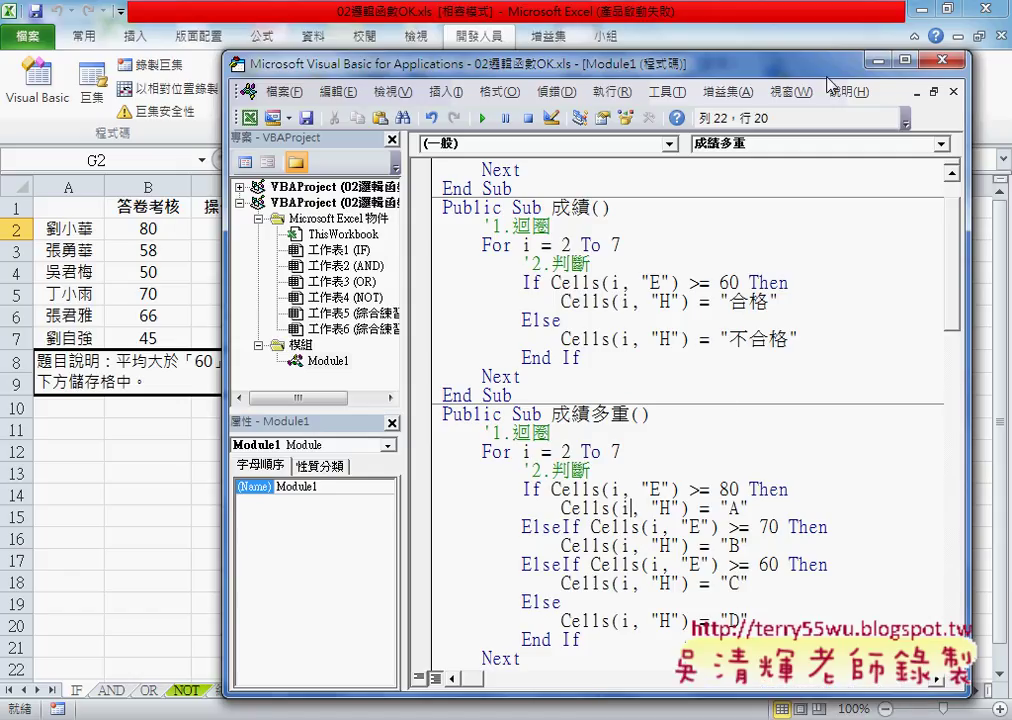
Back on the sheet, run 清除, 成績 and 成績多重 so H2:H7 shows A, C, D, B, D, D
left_click(877, 60)
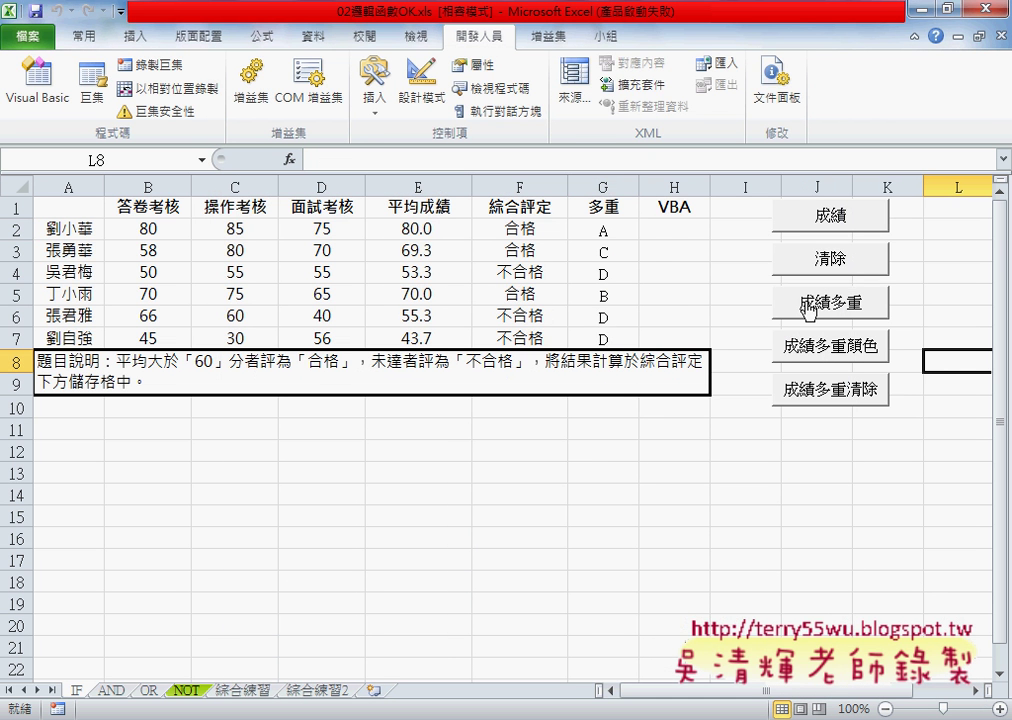
left_click(810, 306)
left_click(812, 259)
left_click(826, 306)
left_click(831, 214)
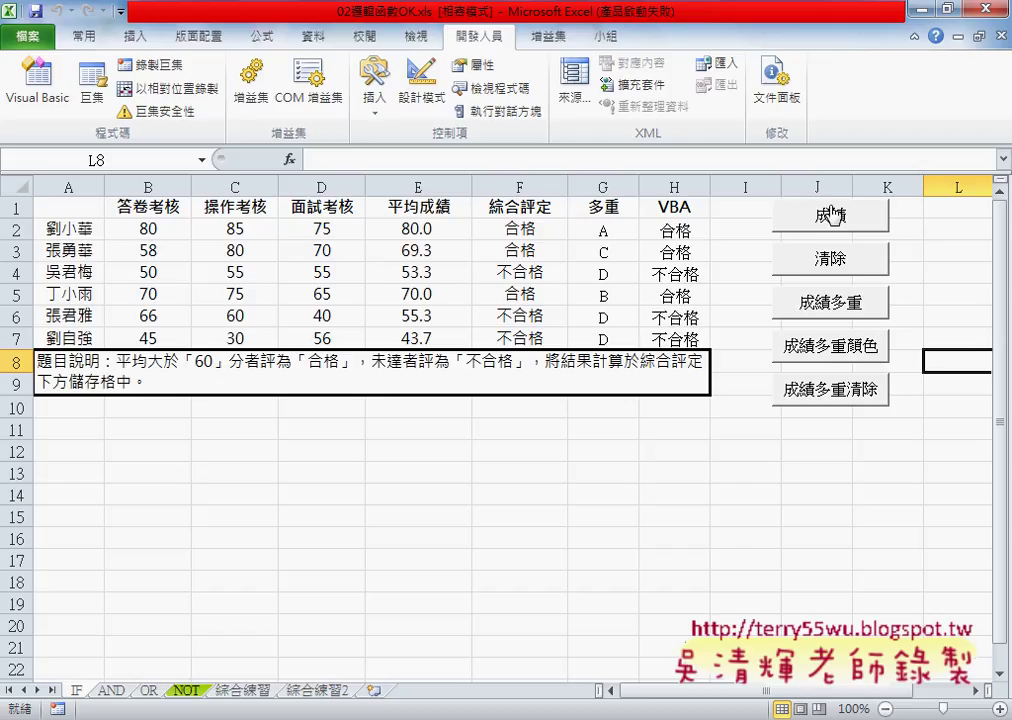
left_click(838, 306)
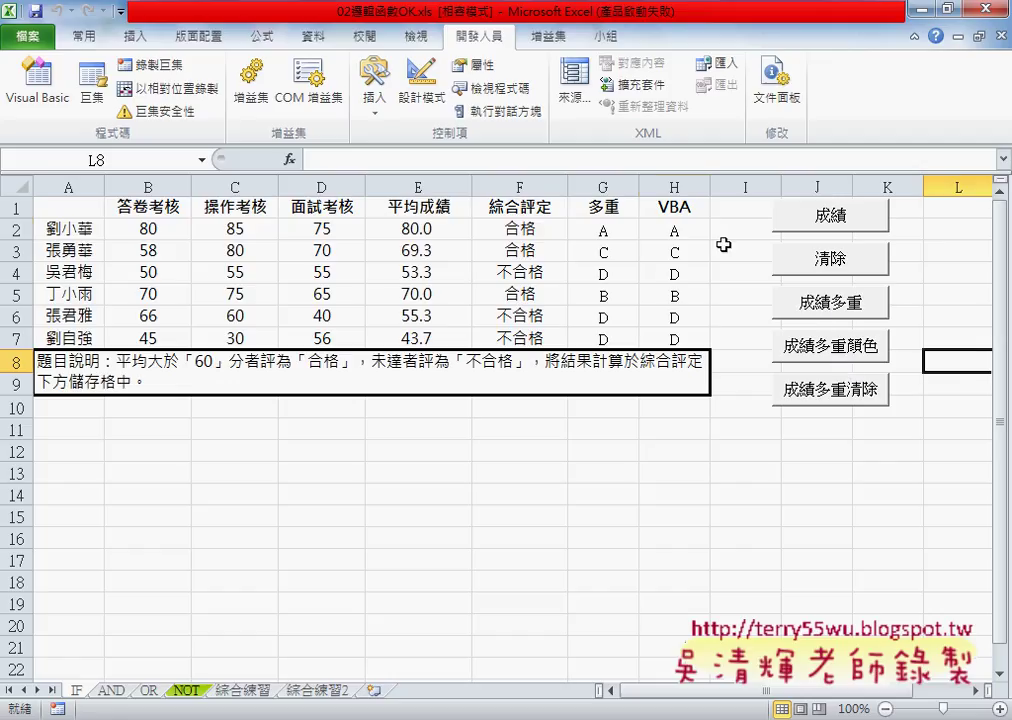
left_click_drag(690, 230, 698, 335)
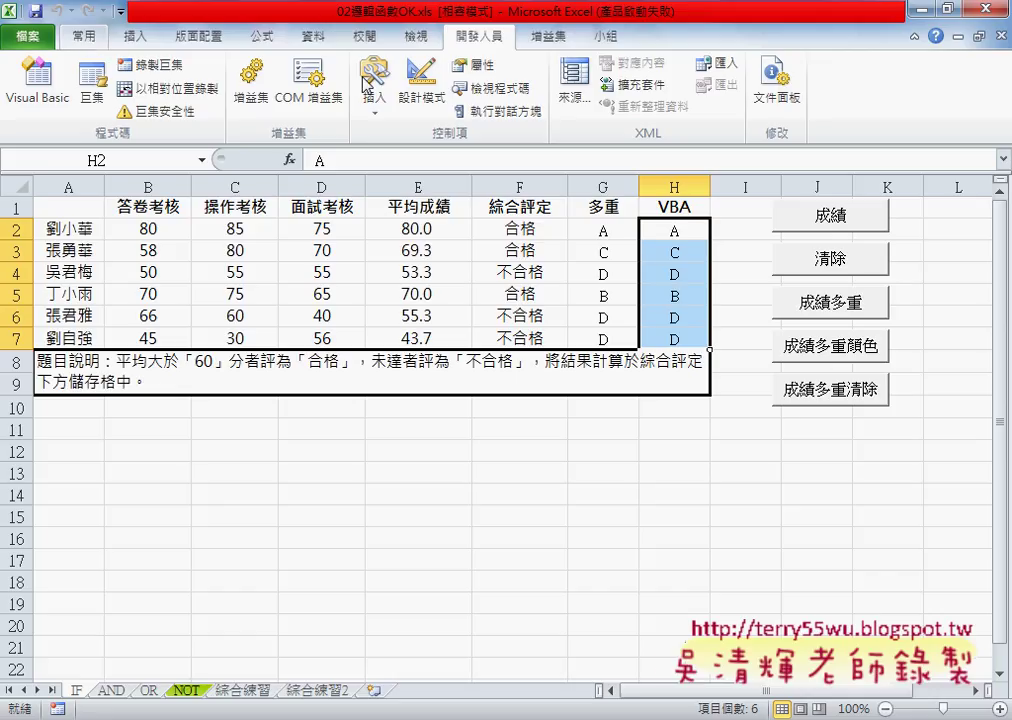
On the 常用 tab, point out font name, size, bold, font colour, fill colour and borders
left_click(84, 36)
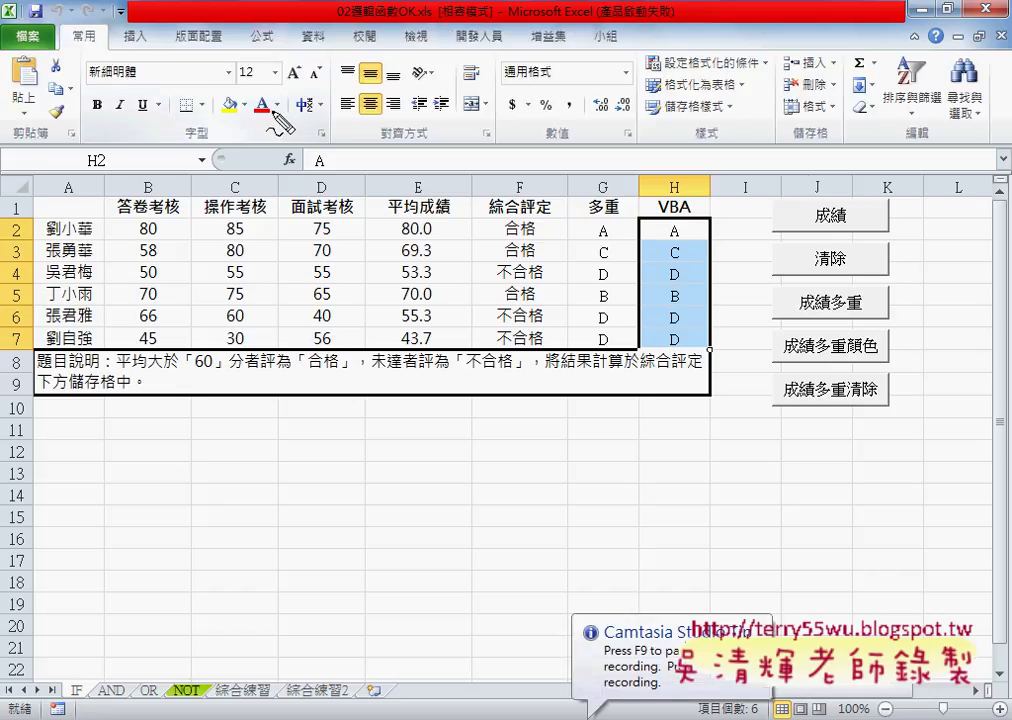
left_click_drag(275, 92, 290, 125)
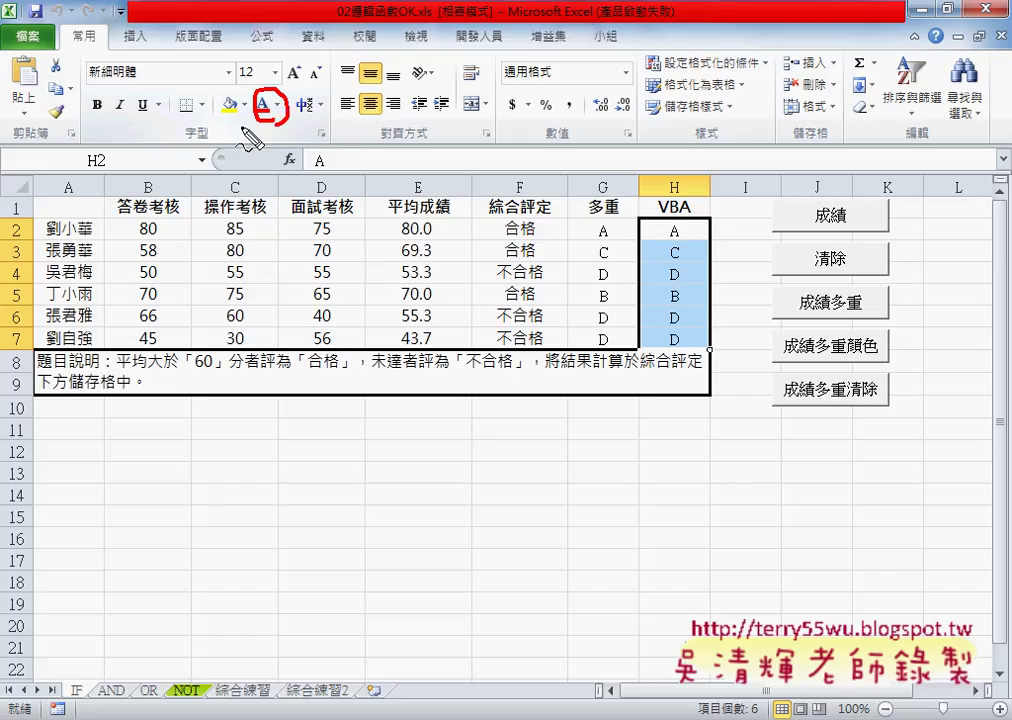
left_click_drag(232, 90, 250, 105)
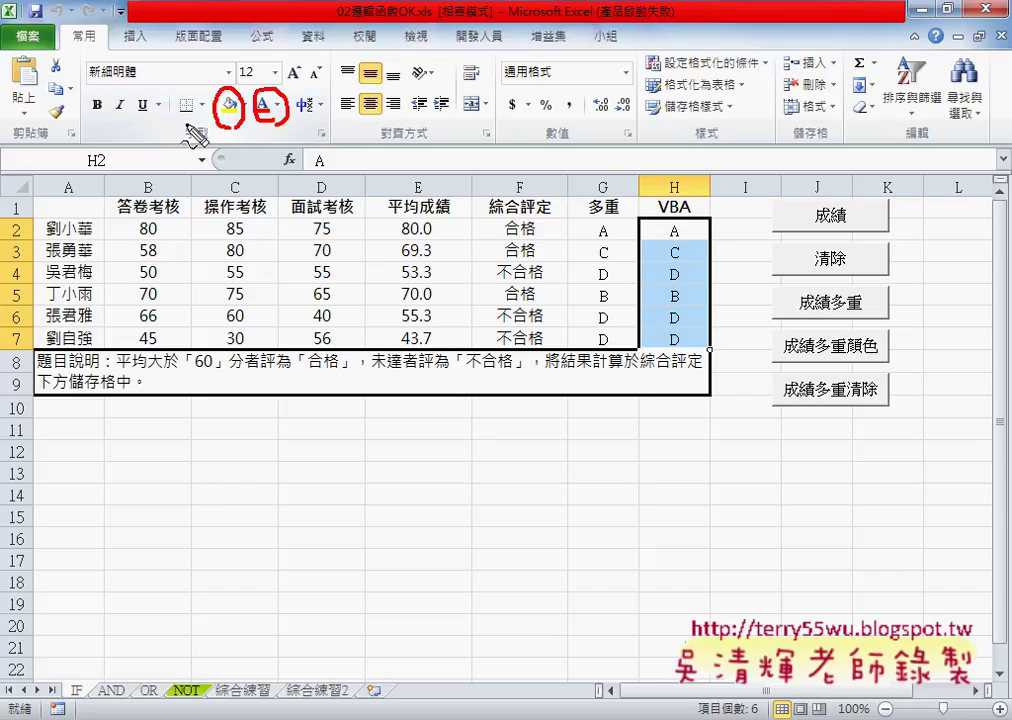
left_click_drag(180, 90, 197, 128)
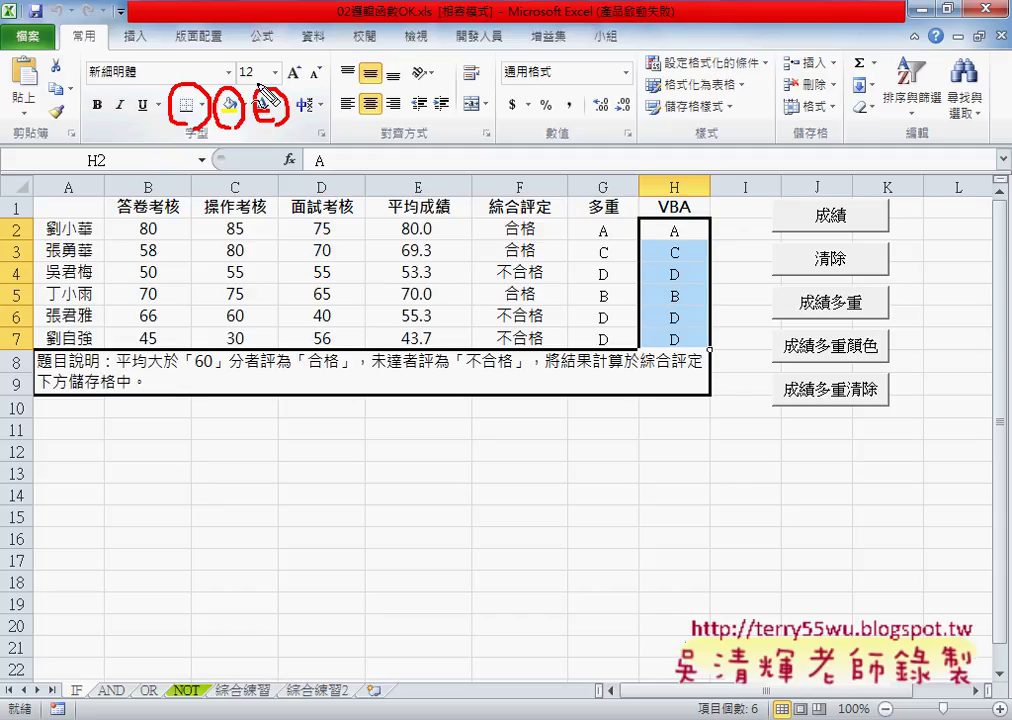
left_click_drag(250, 58, 258, 62)
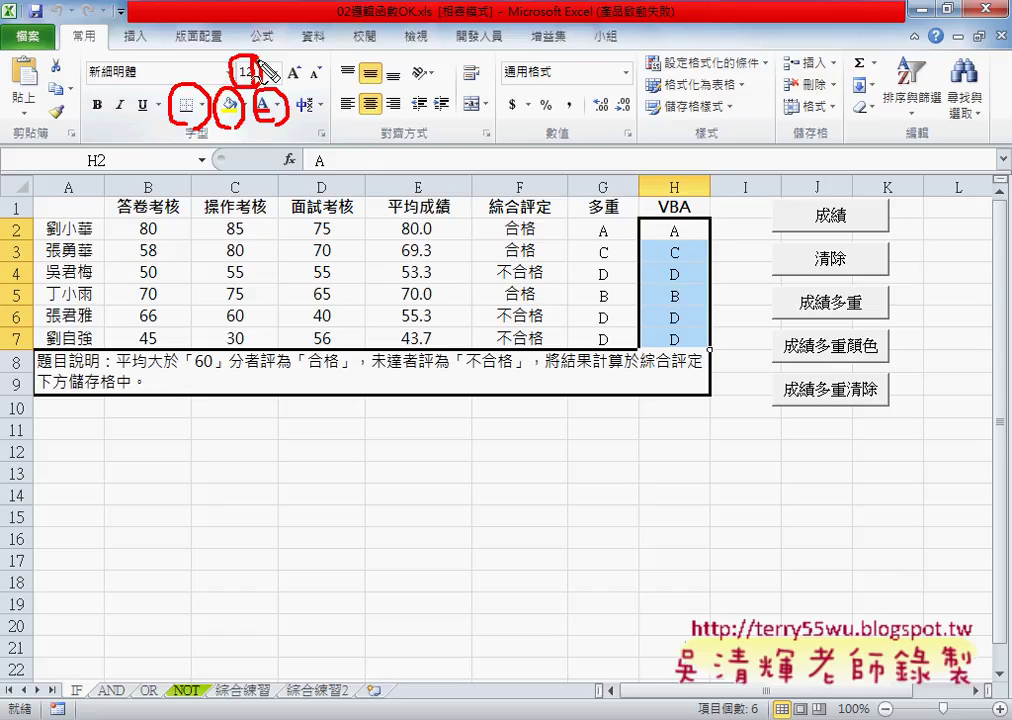
mouse_move(122, 88)
left_mouse_down()
mouse_move(148, 103)
mouse_move(100, 93)
mouse_move(160, 115)
left_mouse_up()
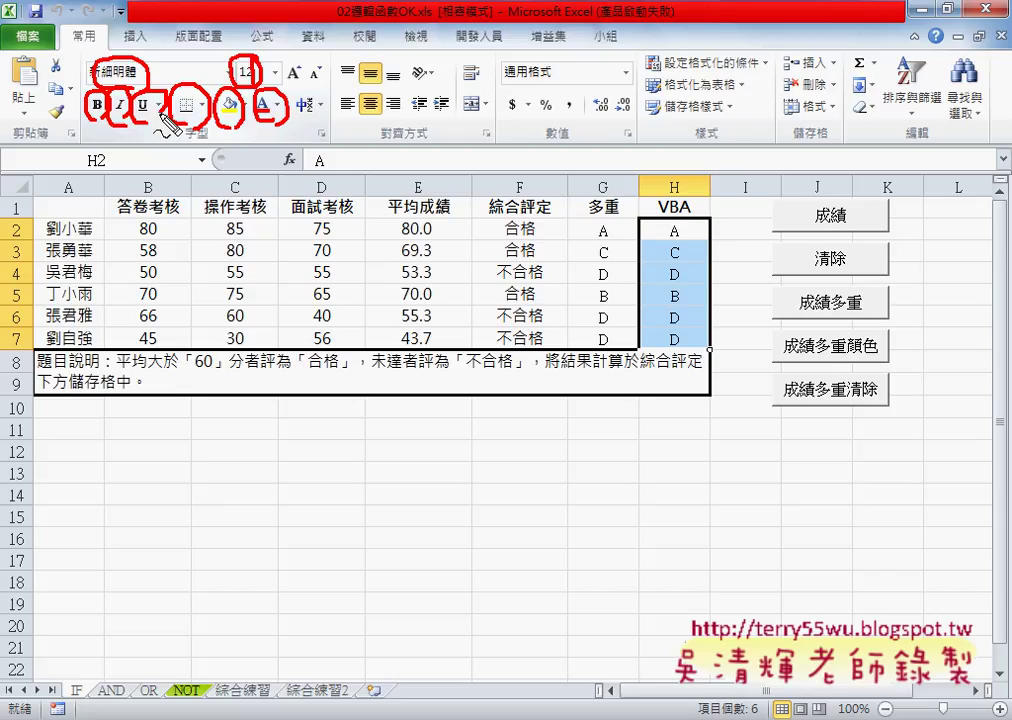
key("Escape")
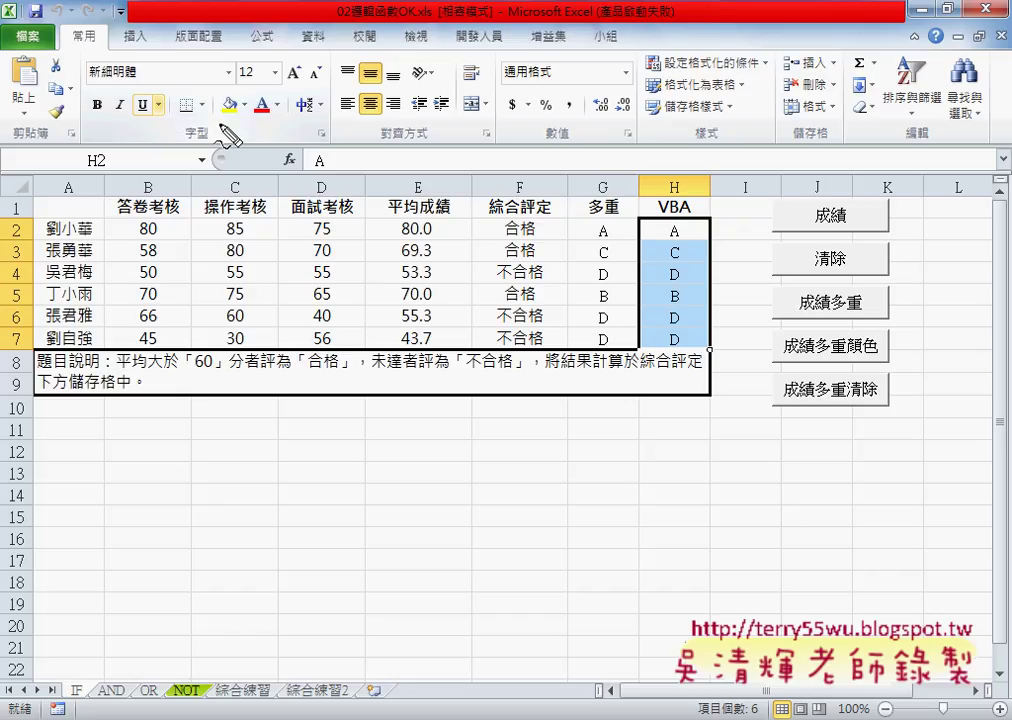
mouse_move(272, 92)
left_mouse_down()
mouse_move(267, 123)
mouse_move(197, 128)
left_mouse_up()
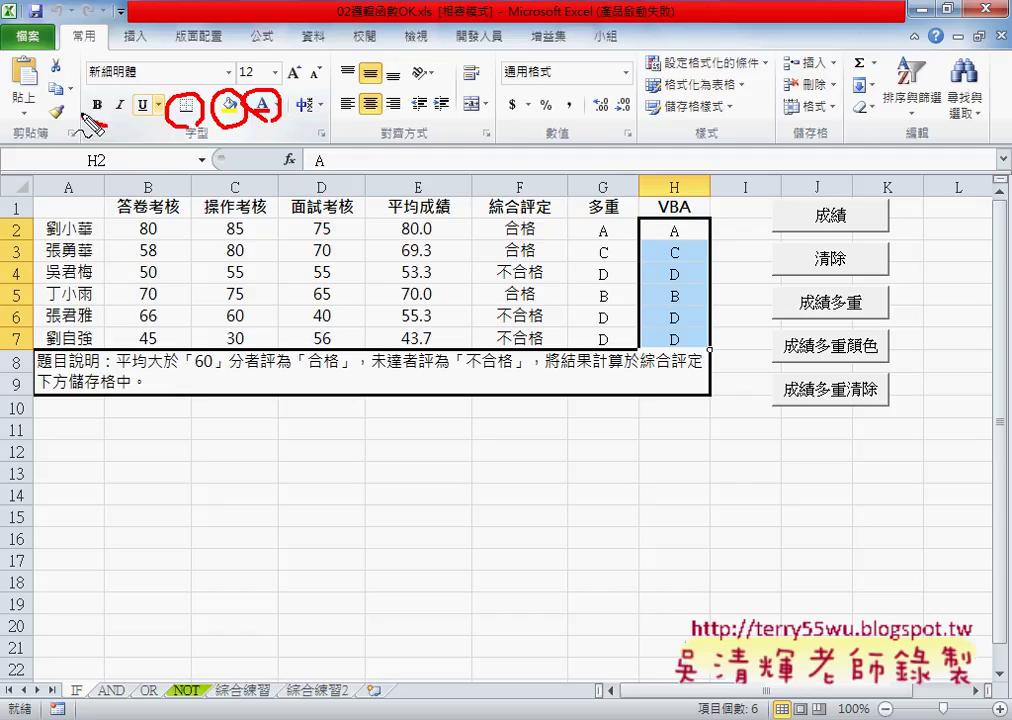
left_click_drag(104, 90, 98, 127)
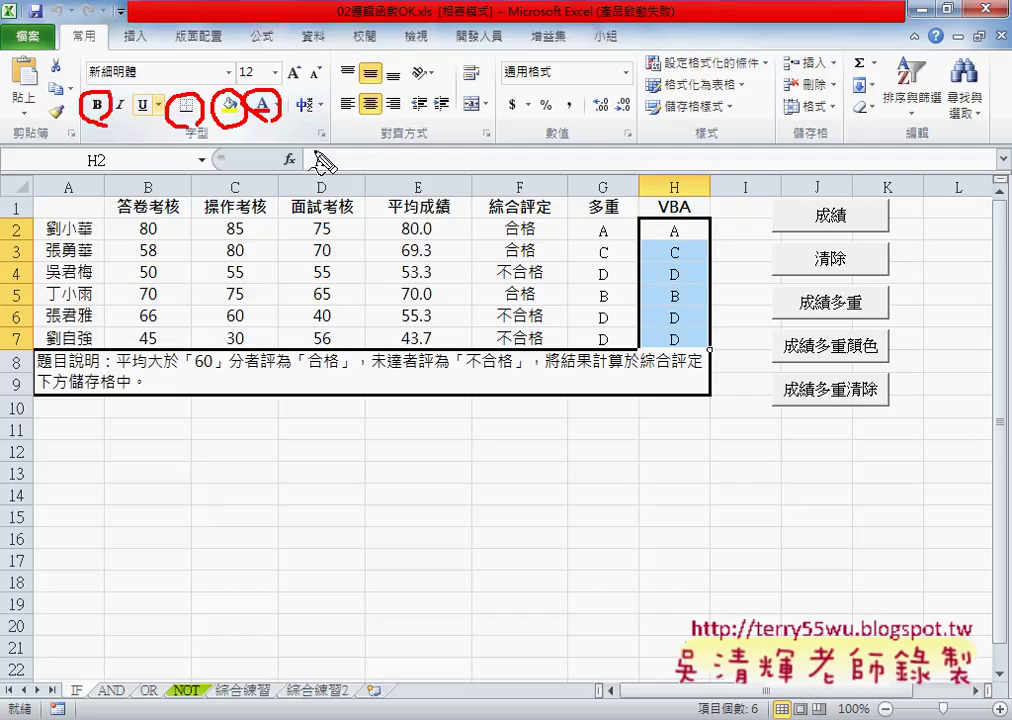
key("Escape")
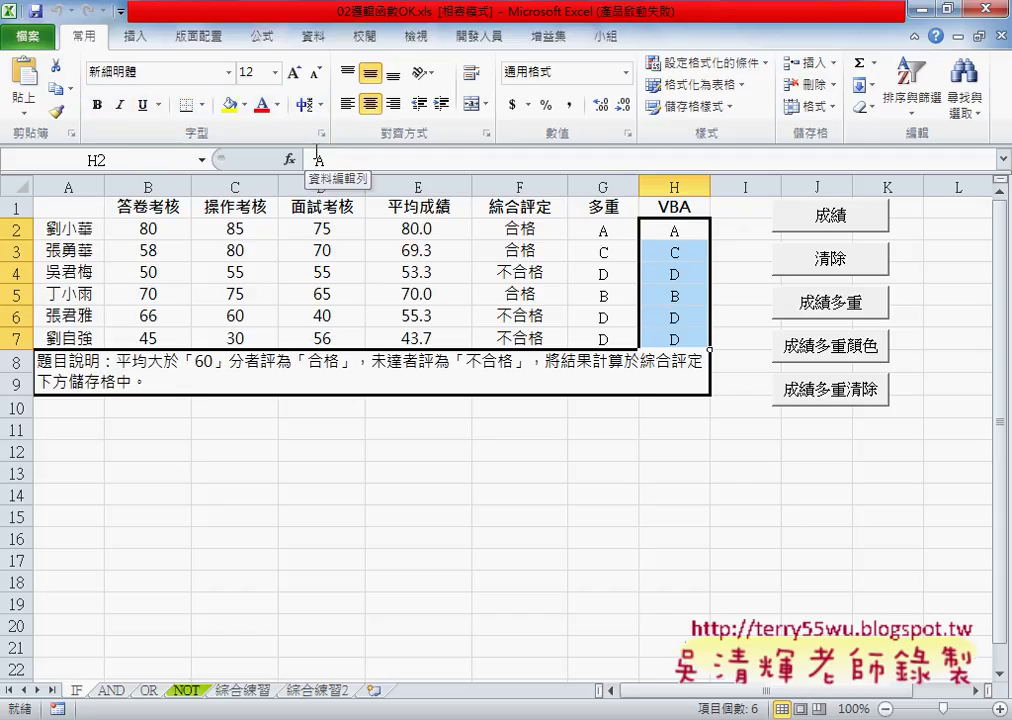
Run 成績多重顏色 and check H2's blue font colour and fill colour options
left_click(862, 356)
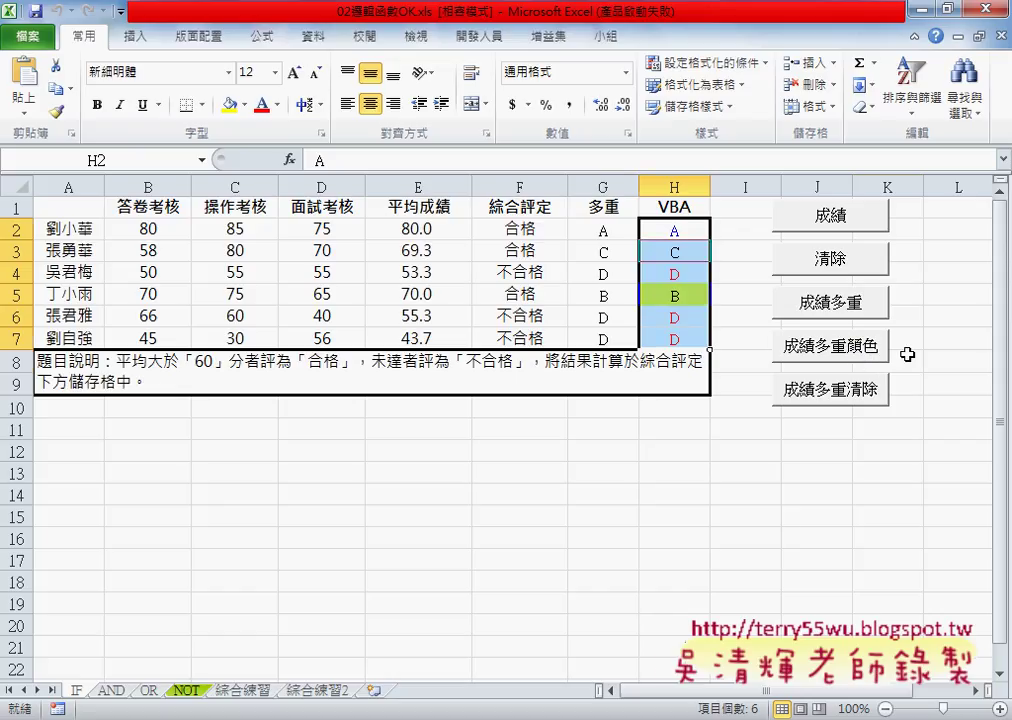
left_click(904, 357)
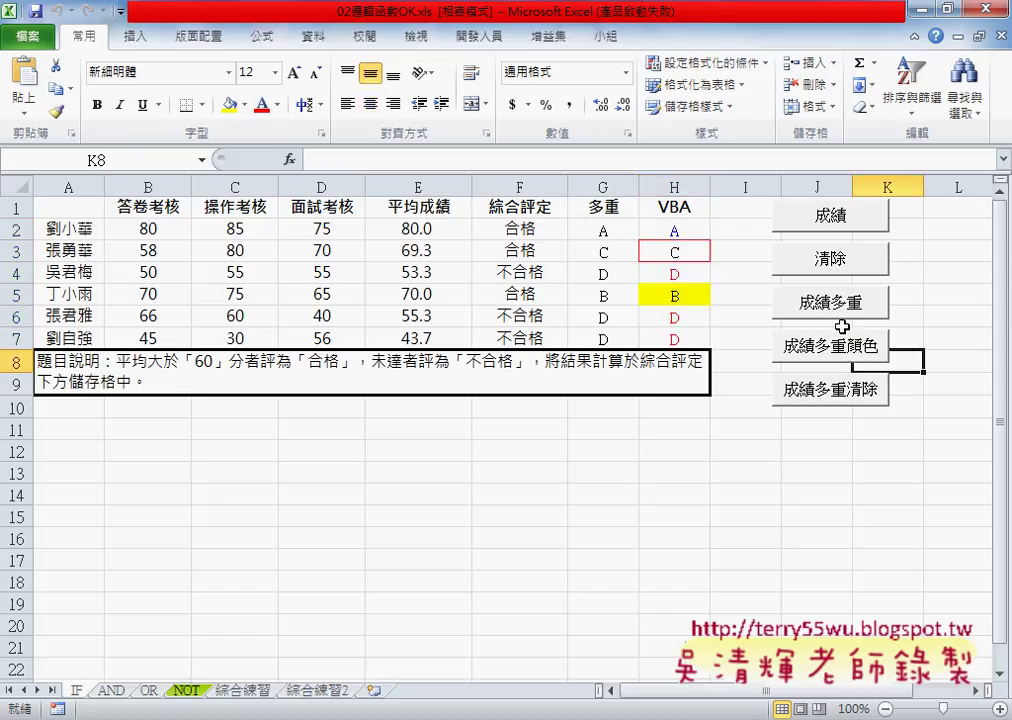
left_click(693, 238)
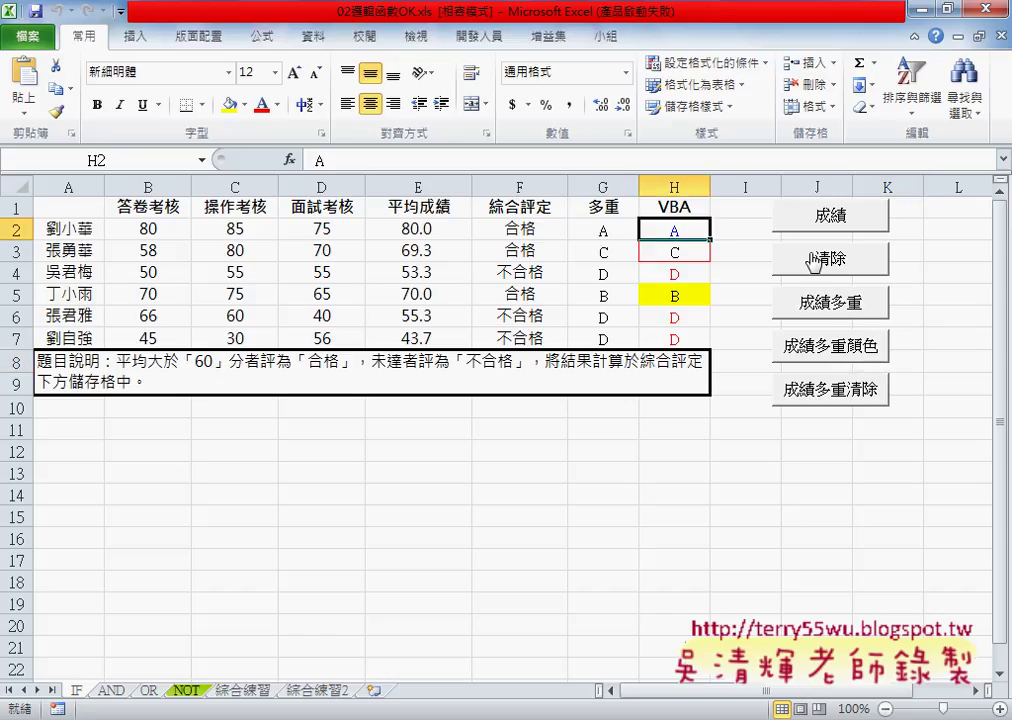
left_click(278, 105)
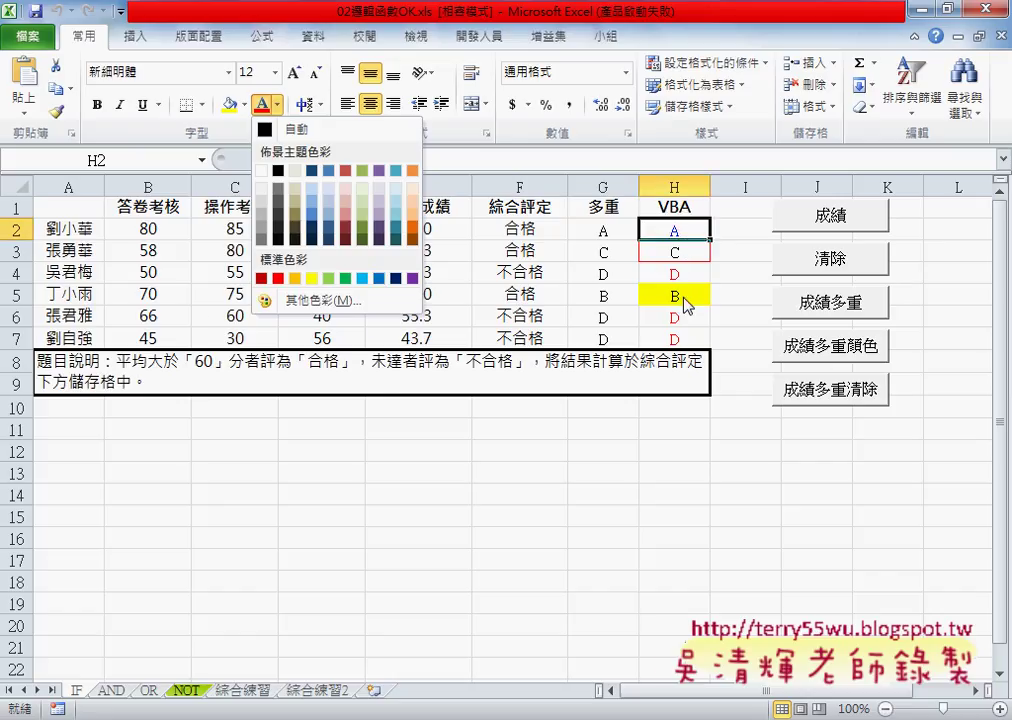
left_click(244, 104)
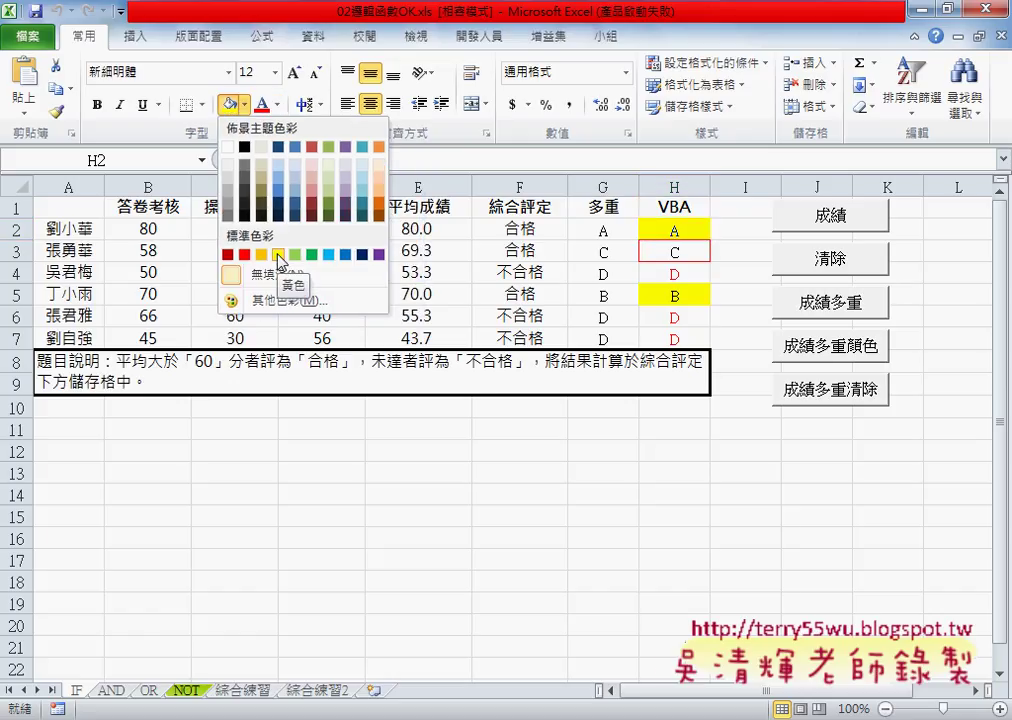
left_click(740, 273)
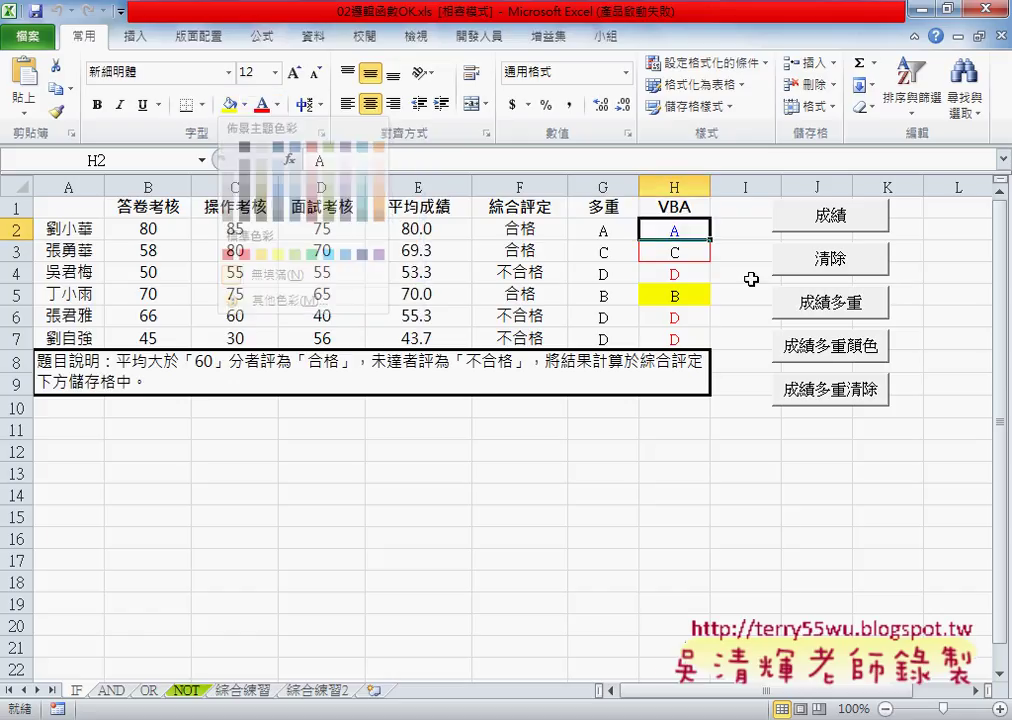
Check H3's red border in the Borders dropdown, leaving it unchanged
left_click(671, 252)
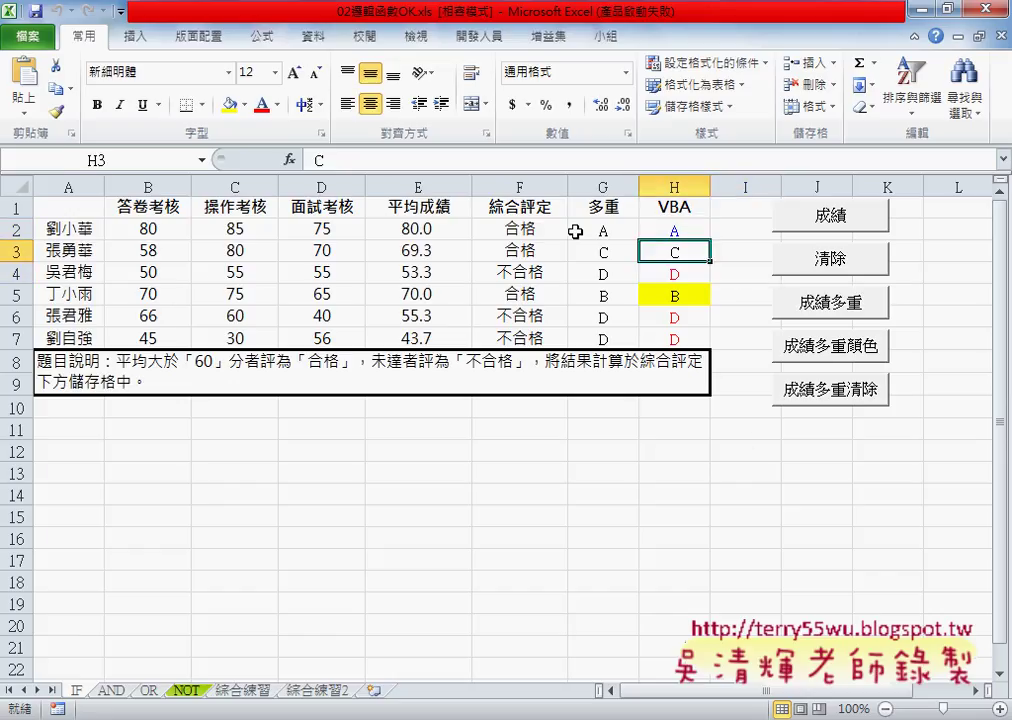
left_click(204, 105)
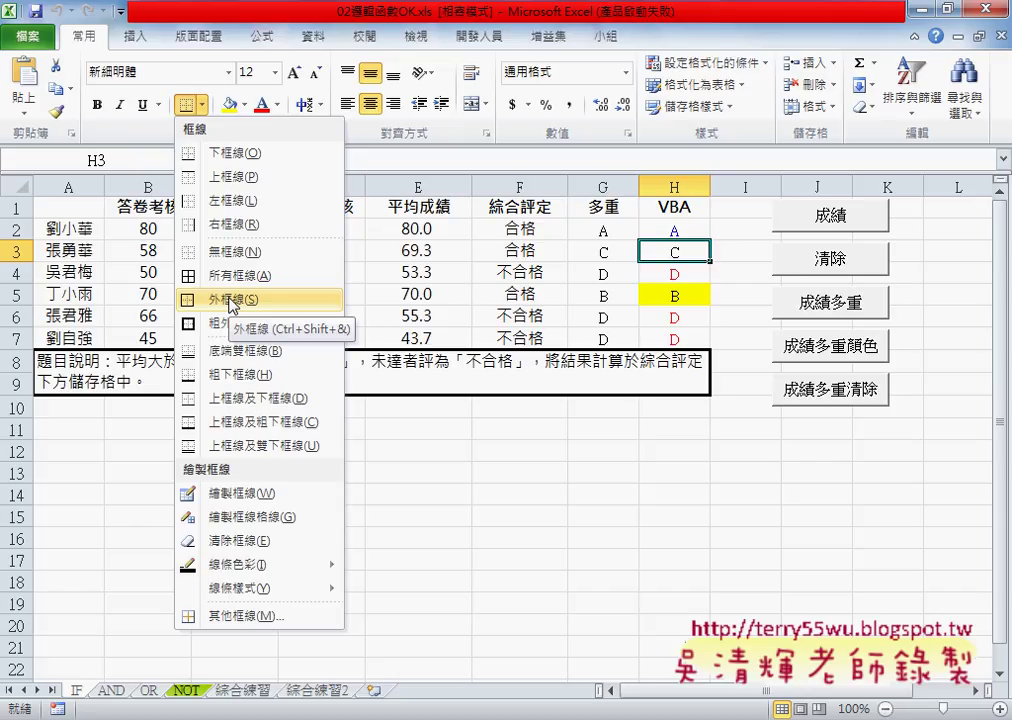
left_click(230, 299)
left_click(745, 472)
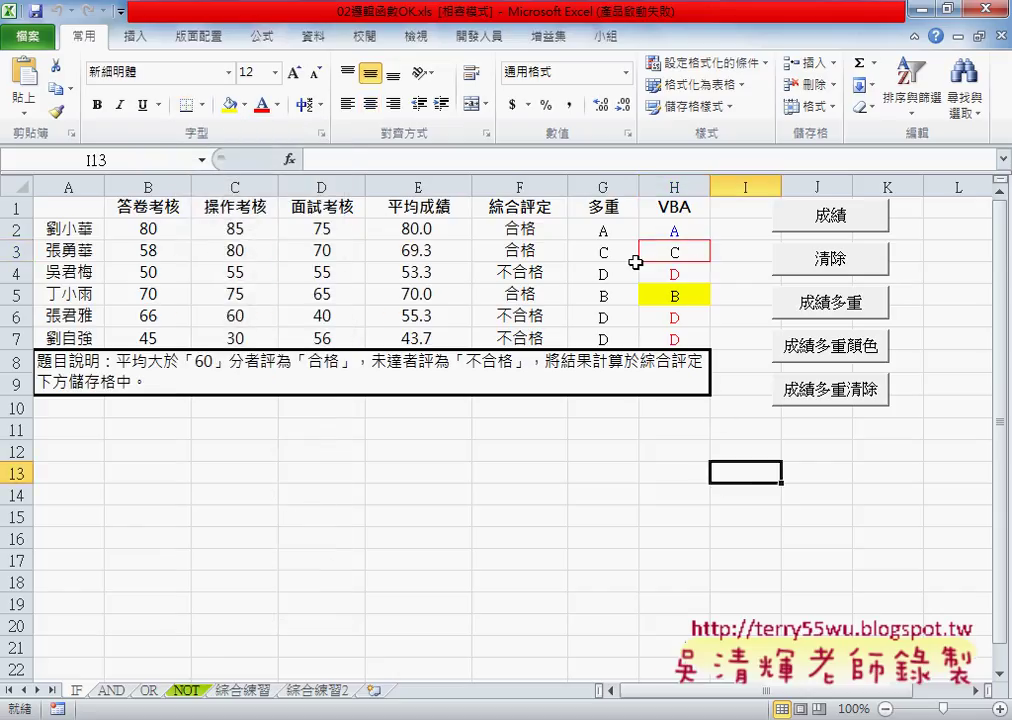
Clear H2:H7 with 清除, refill via 成績多重顏色, then wipe grades and formatting with 成績多重清除
left_click(686, 272)
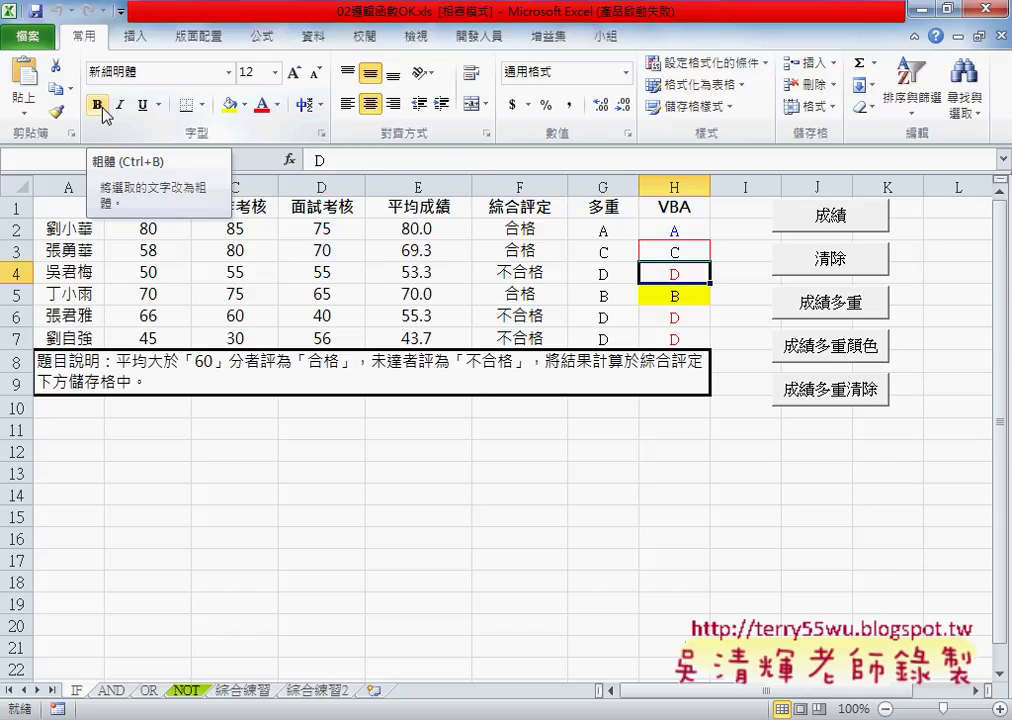
left_click(740, 335)
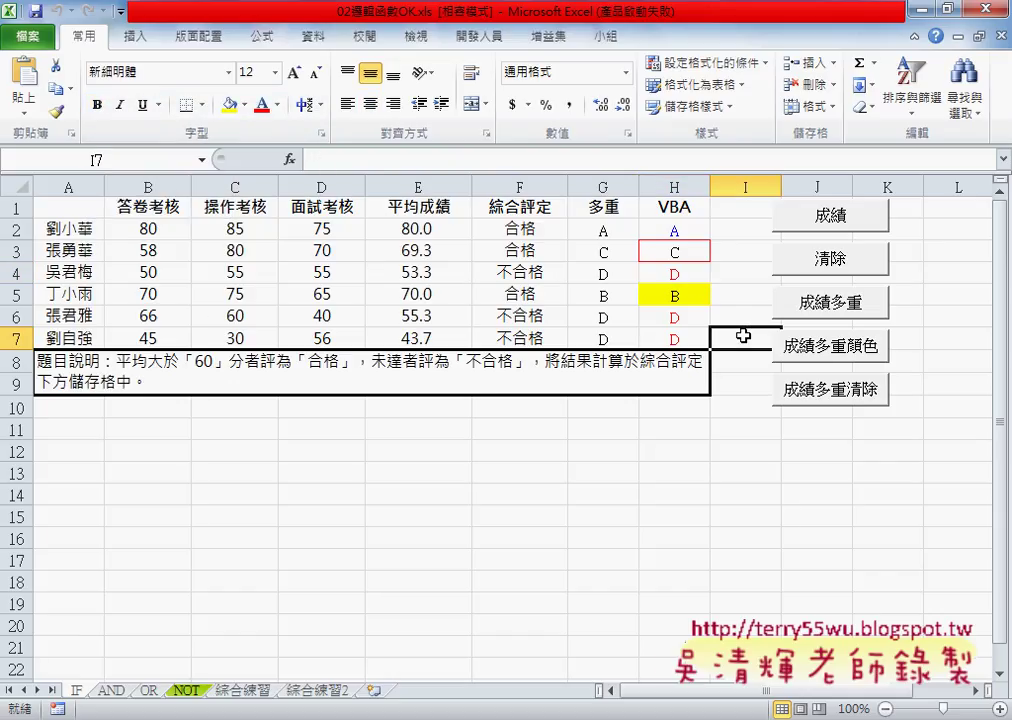
left_click(827, 262)
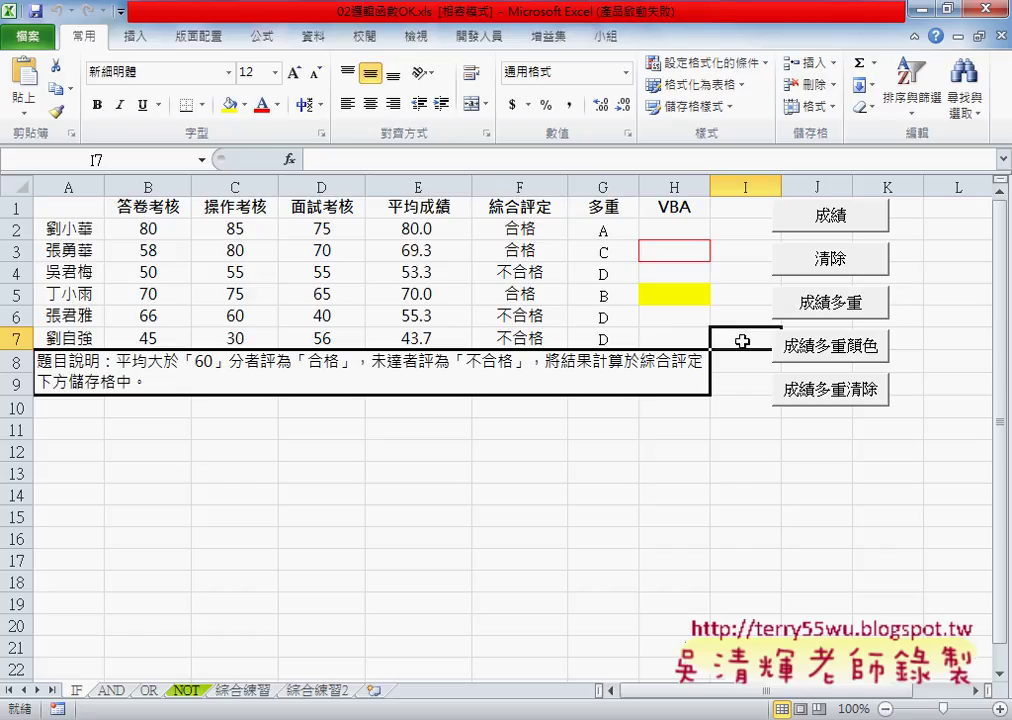
left_click(848, 396)
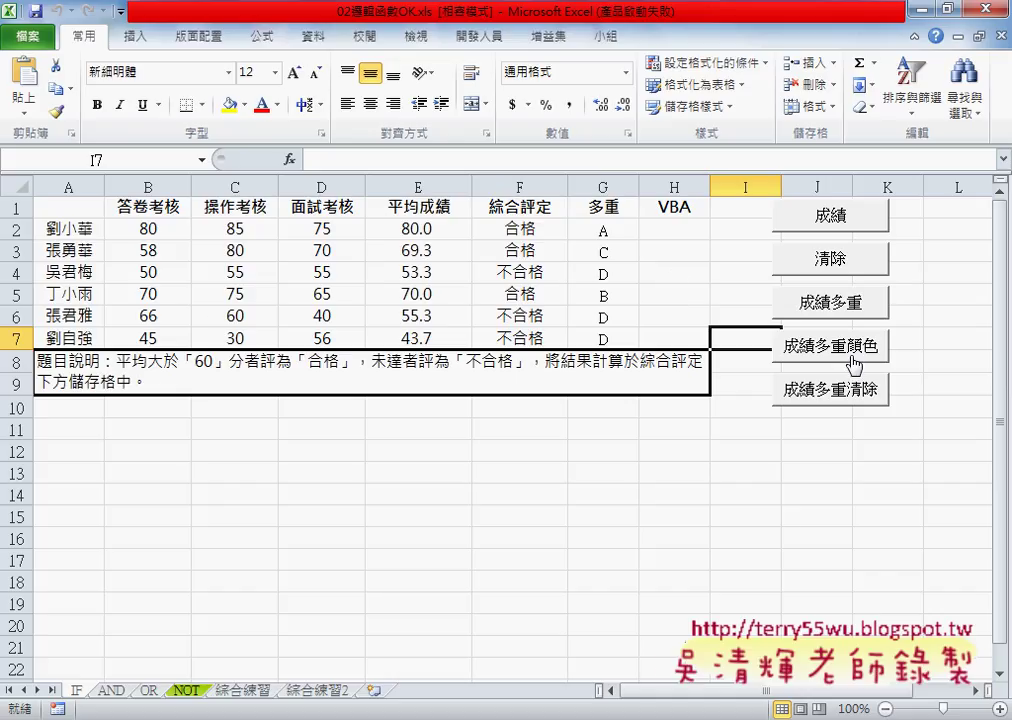
left_click(790, 356)
left_click(858, 398)
left_click_drag(908, 402, 893, 338)
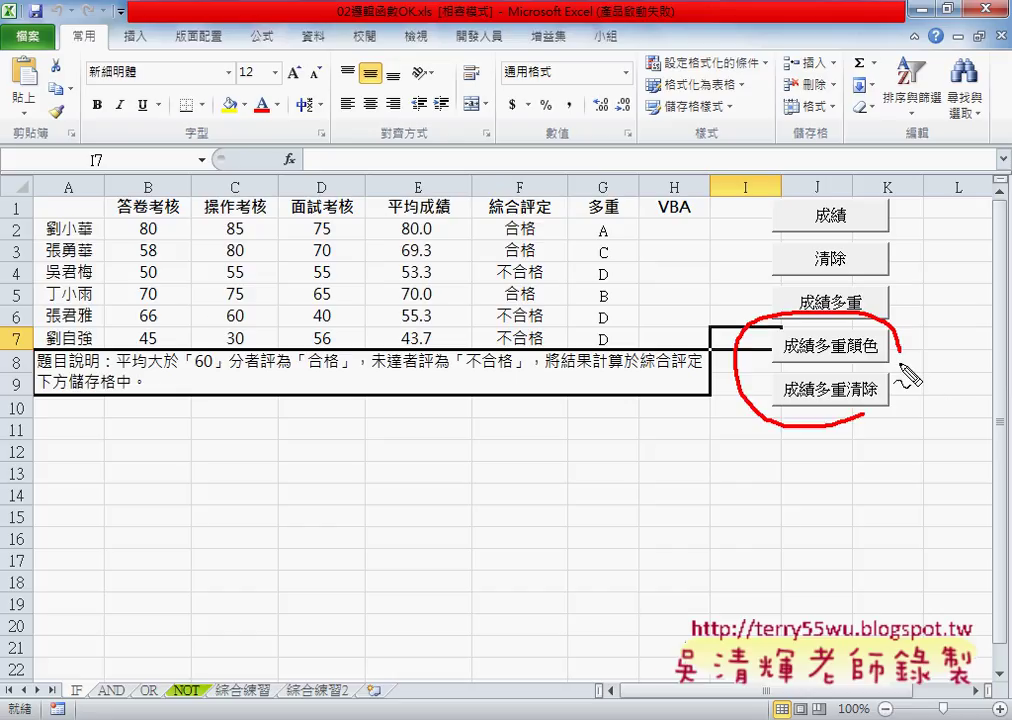
mouse_move(836, 284)
left_mouse_down()
mouse_move(830, 298)
mouse_move(857, 281)
left_mouse_up()
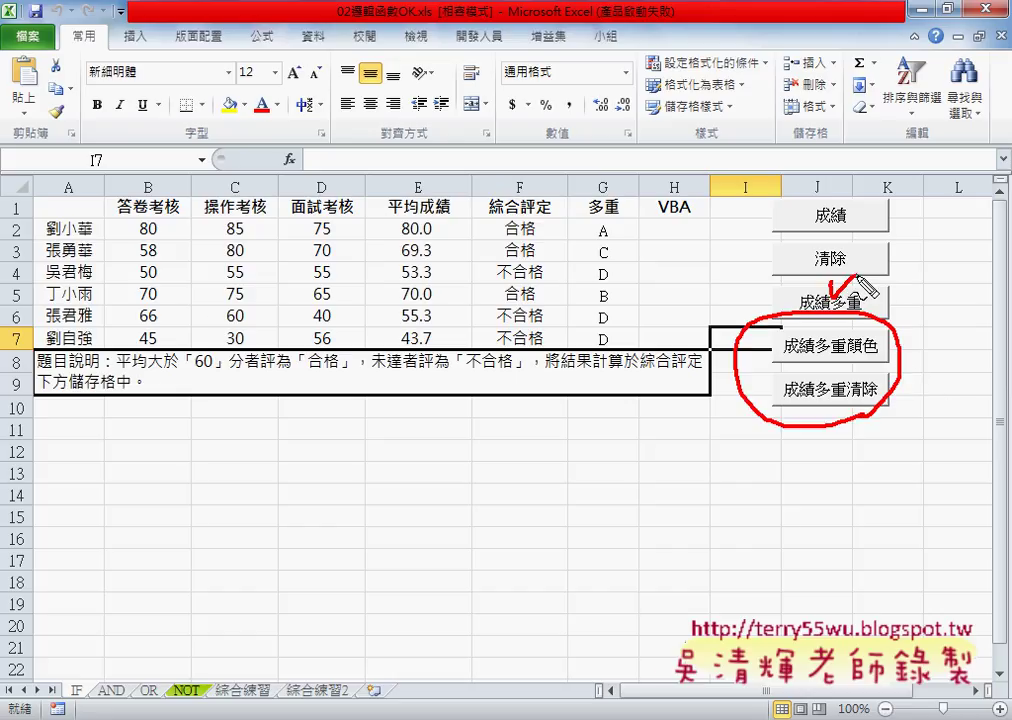